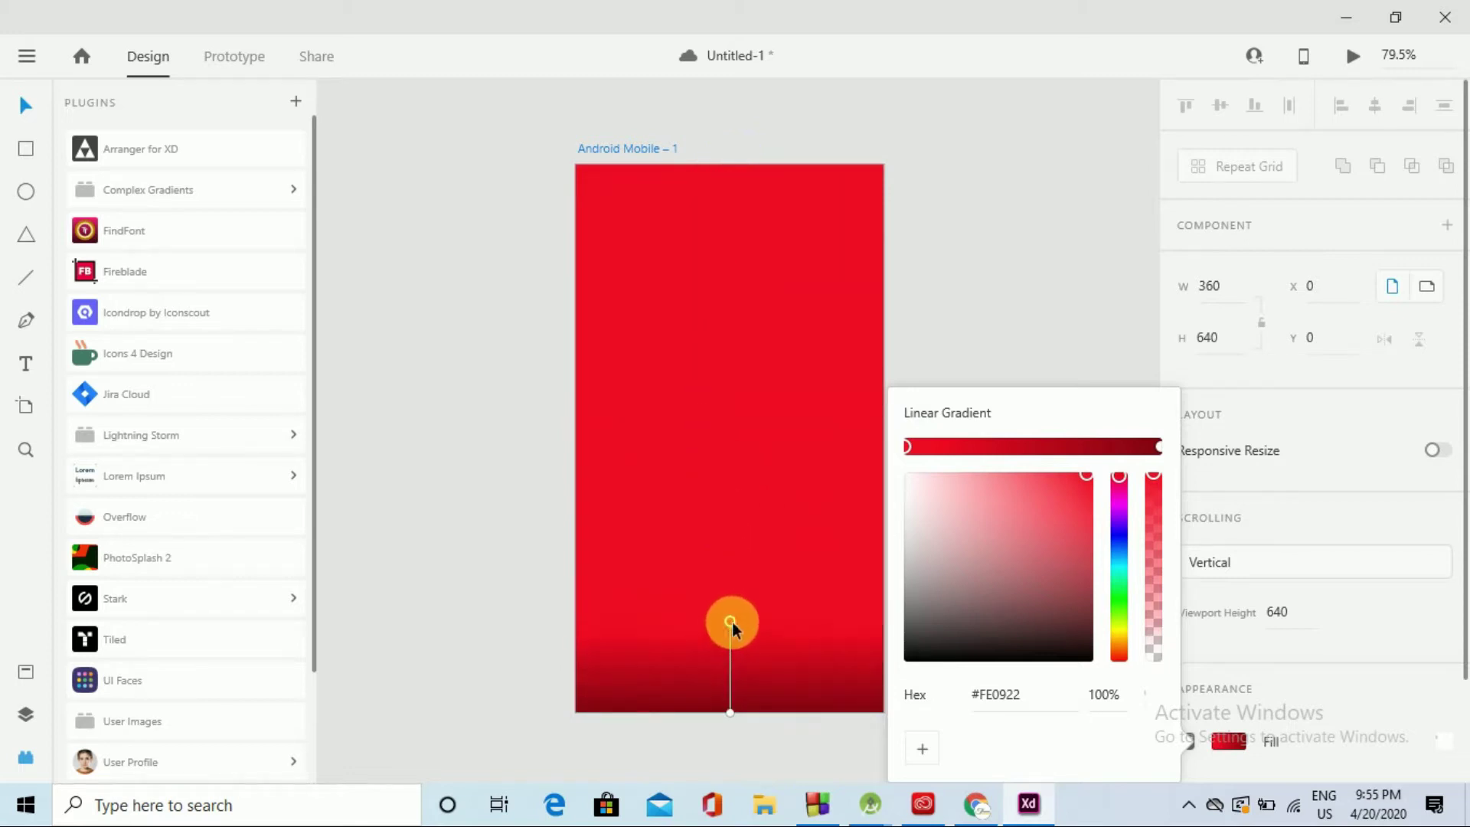
Set the artboard's linear gradient from red #EC384B to magenta at the base, and raise its starting point to lengthen the blend
left_click_drag(1068, 479, 1117, 503)
left_click(731, 705)
left_click_drag(1086, 568, 1083, 482)
left_click(728, 620)
left_click_drag(728, 618, 731, 561)
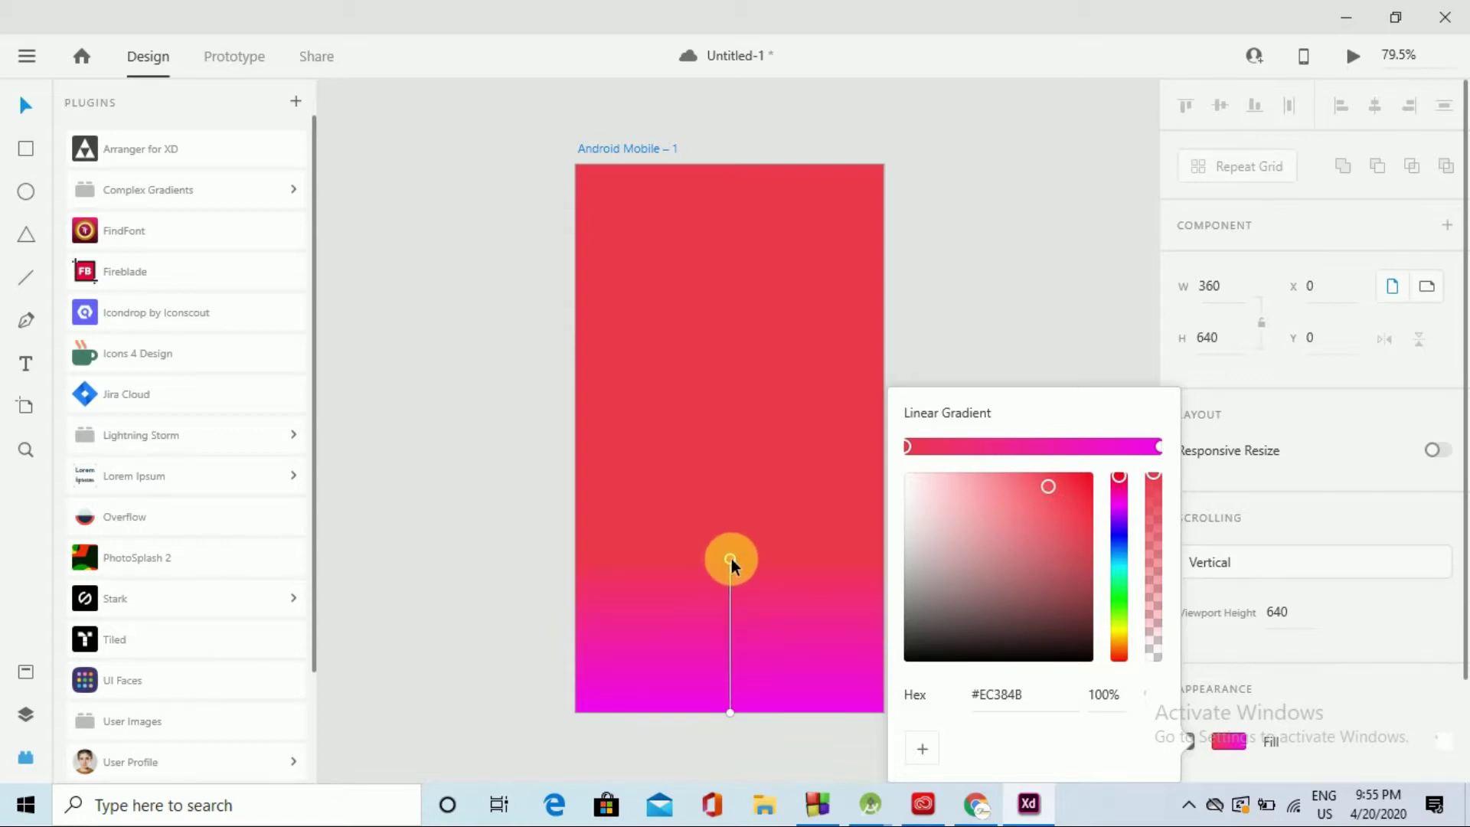
left_click(1027, 287)
Draw a pen path from the artboard's left edge through a middle point to its right edge
left_click(29, 322)
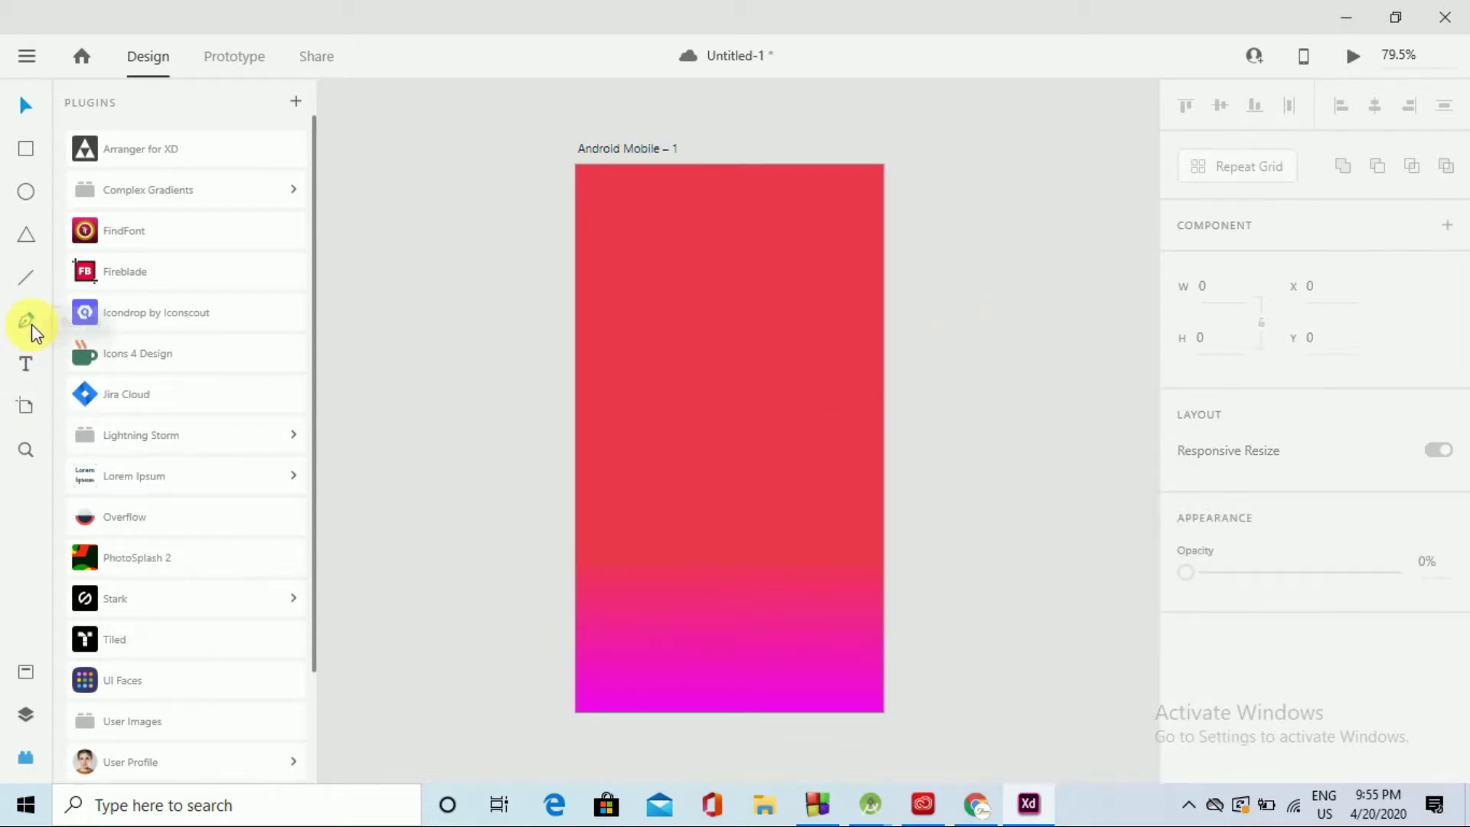
left_click(576, 326)
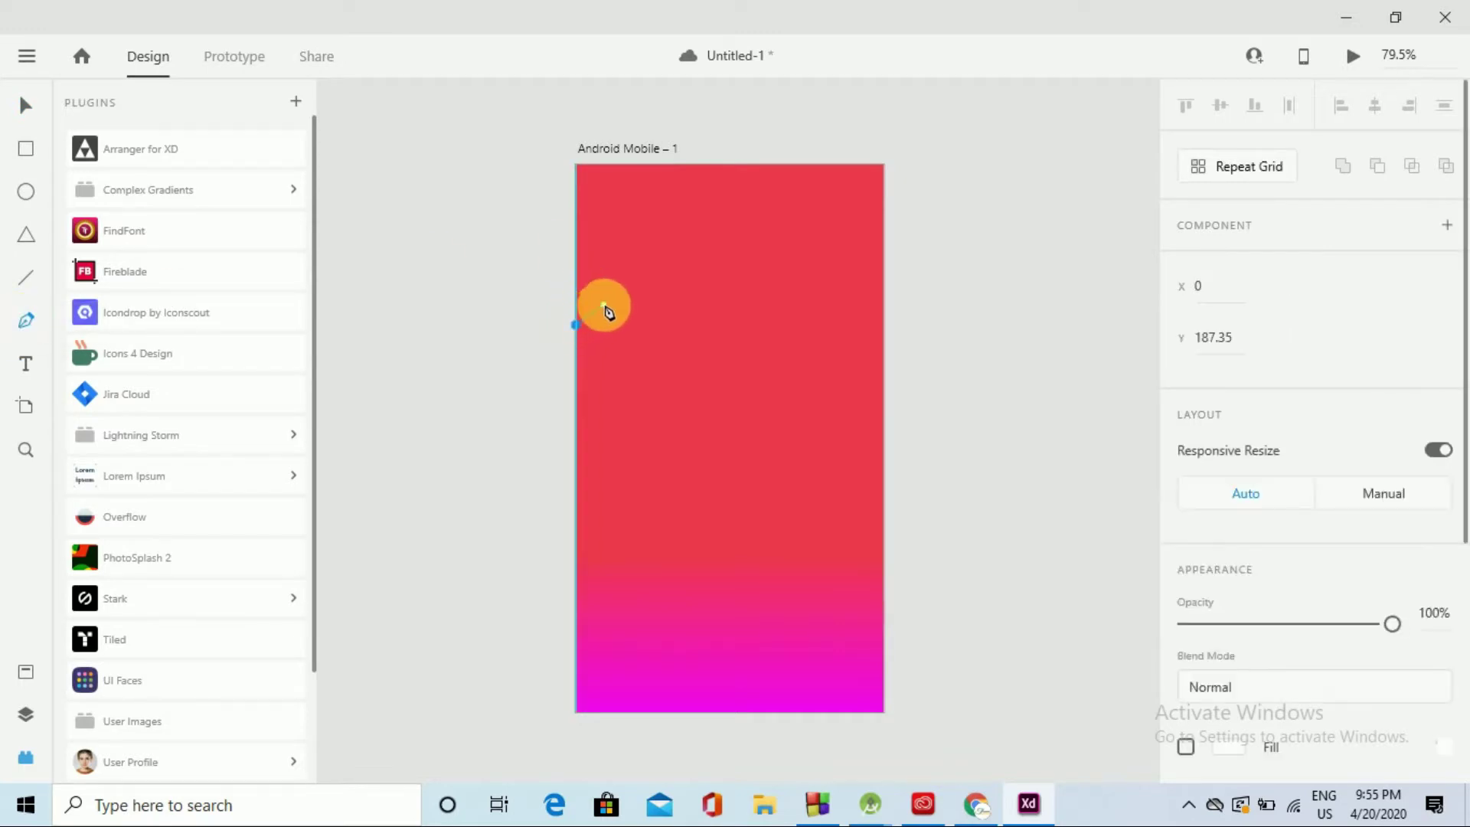
left_click_drag(630, 298, 695, 274)
left_click(692, 268)
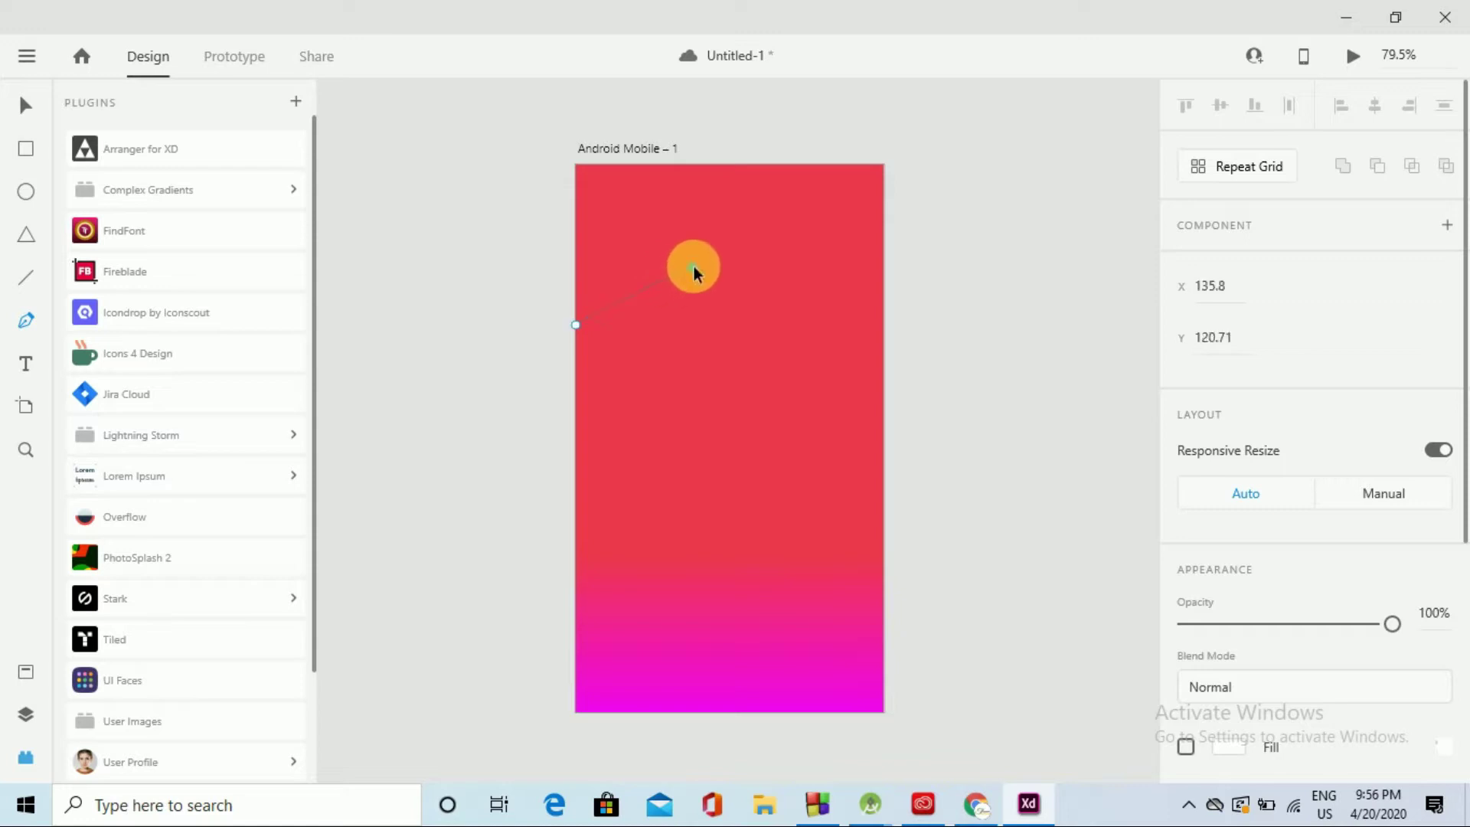
left_click(884, 196)
Bend the pen path into a wave across the upper artboard and move its end point beyond the right edge
left_click(692, 269)
left_click_drag(692, 268, 765, 347)
left_click(692, 380)
left_click_drag(692, 381, 650, 273)
left_click_drag(890, 427, 899, 422)
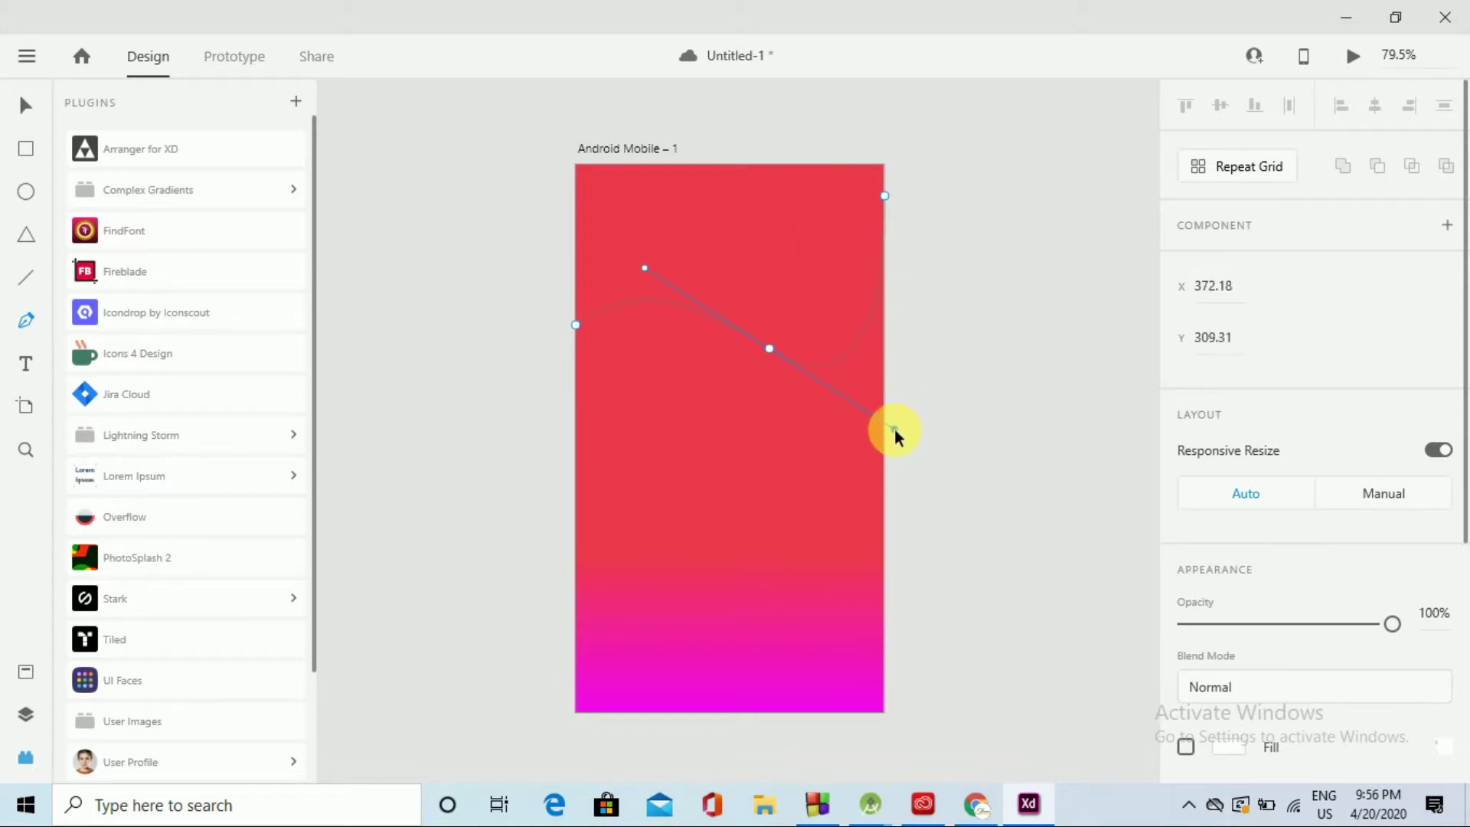
left_click(926, 212)
left_click_drag(934, 215, 950, 241)
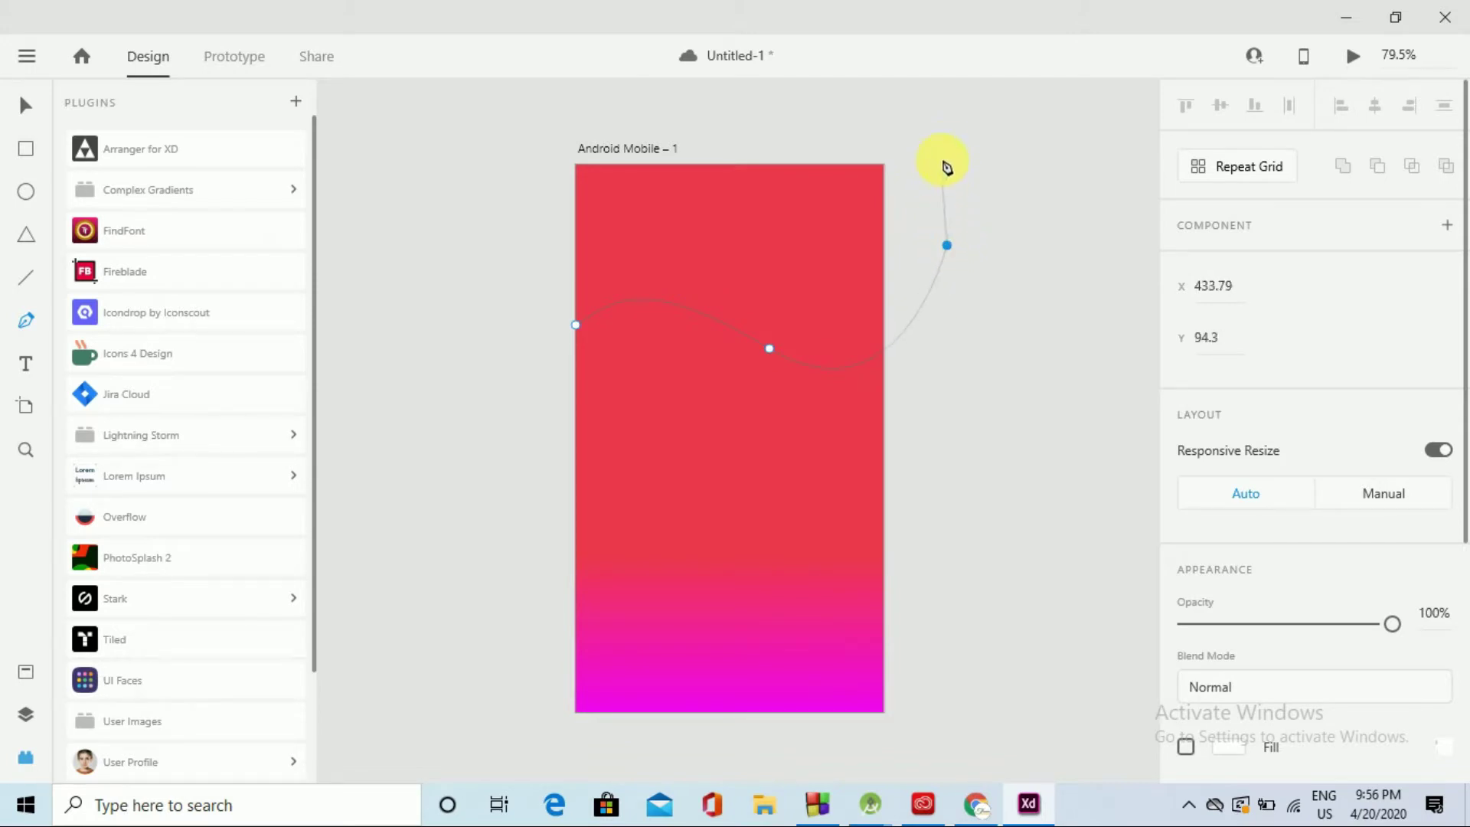
Close the wave path around the outside of the artboard's top and fill the shape with pale off-white
left_click(943, 140)
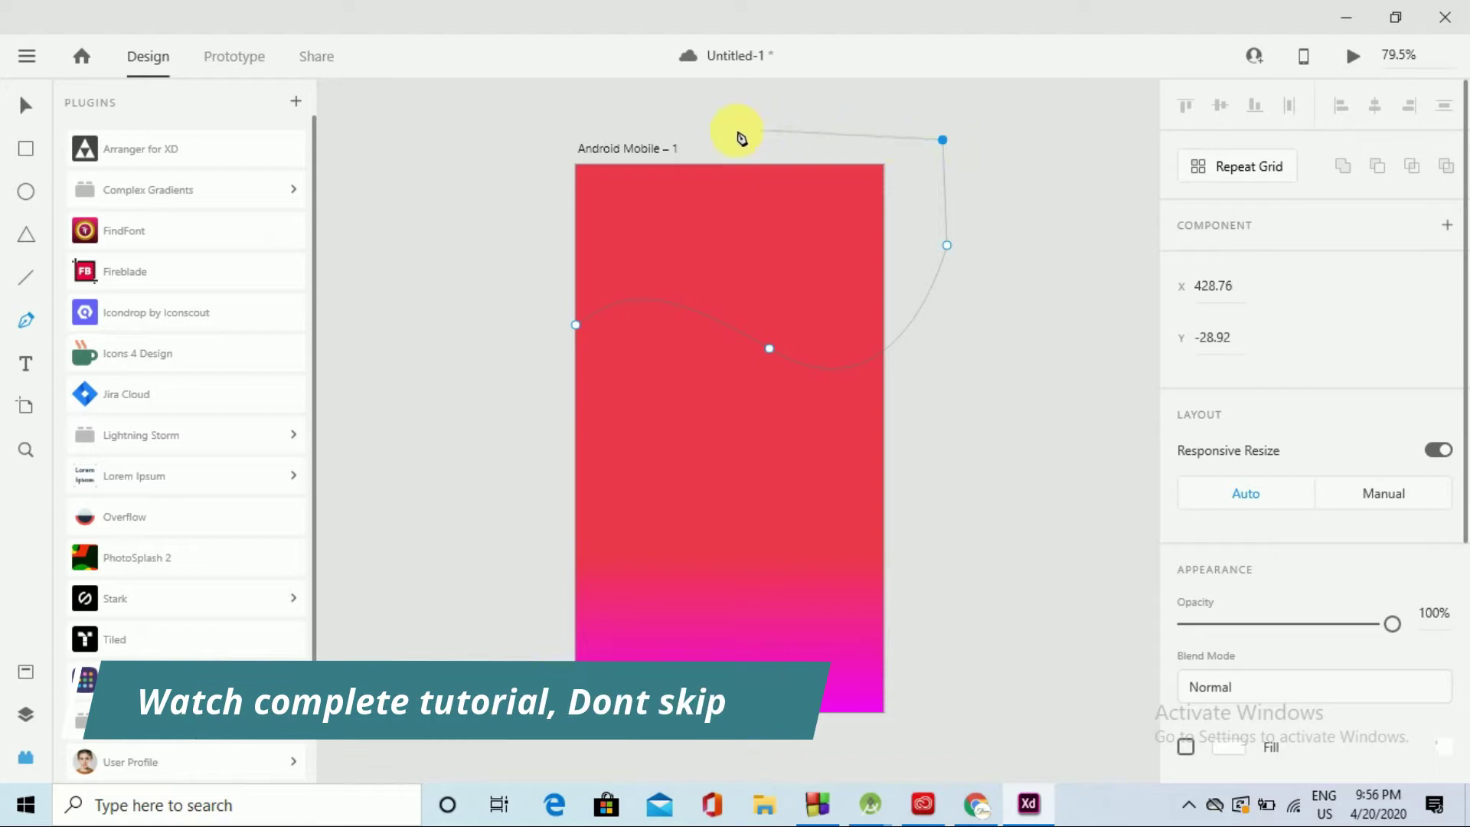
left_click(538, 142)
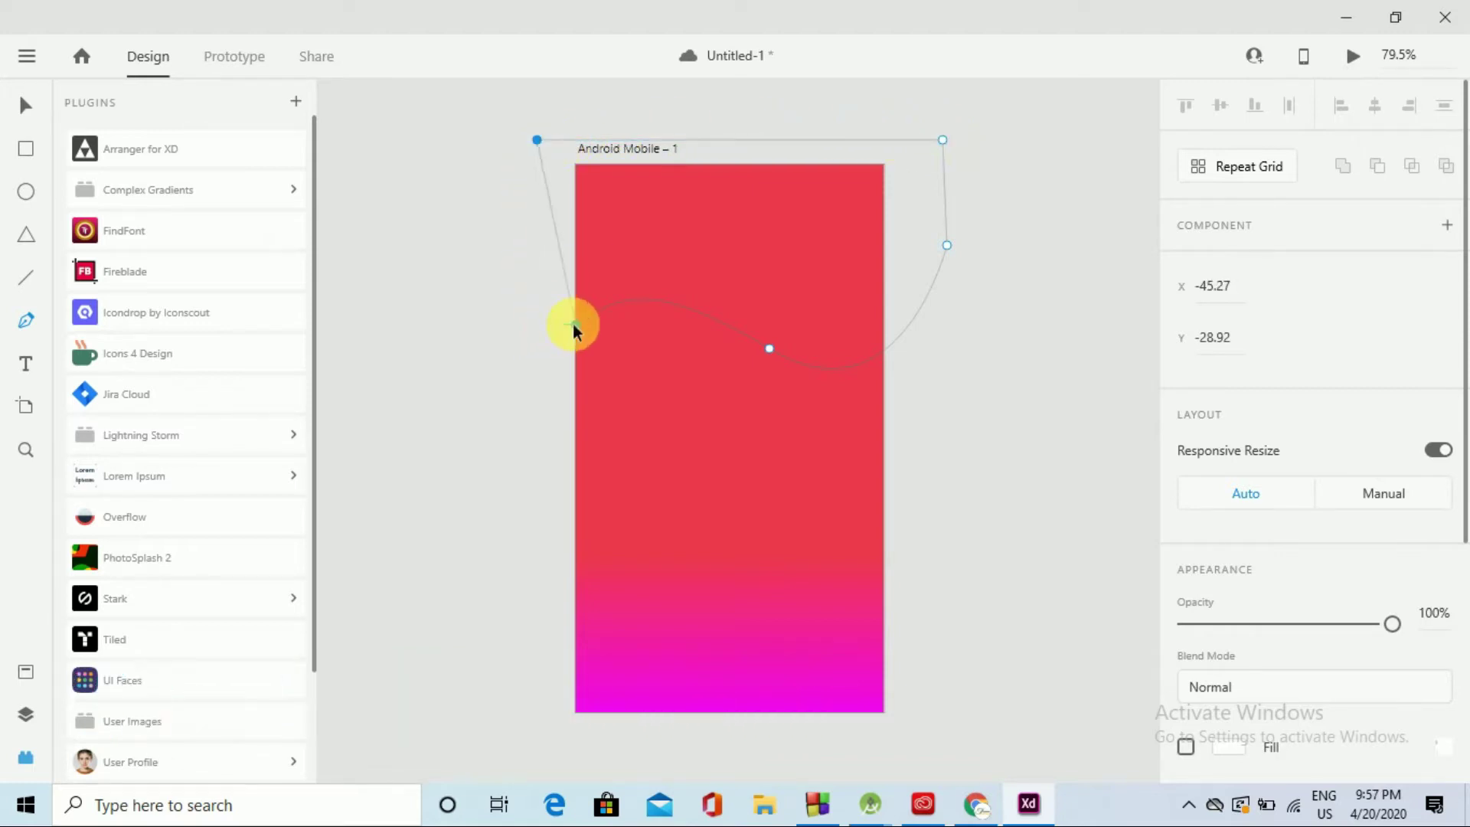
left_click(548, 325)
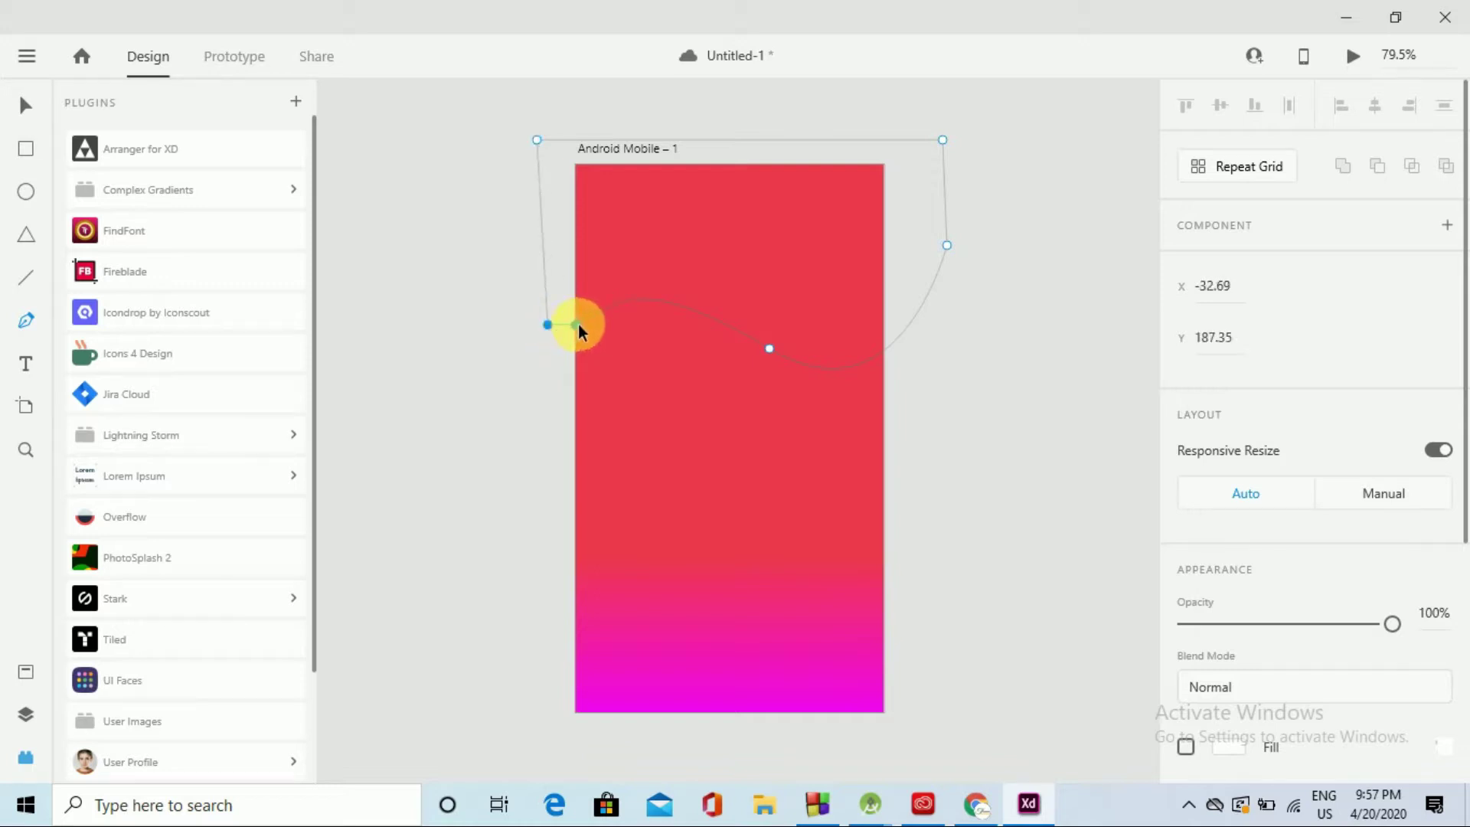
scroll(1241, 573, "down", 5)
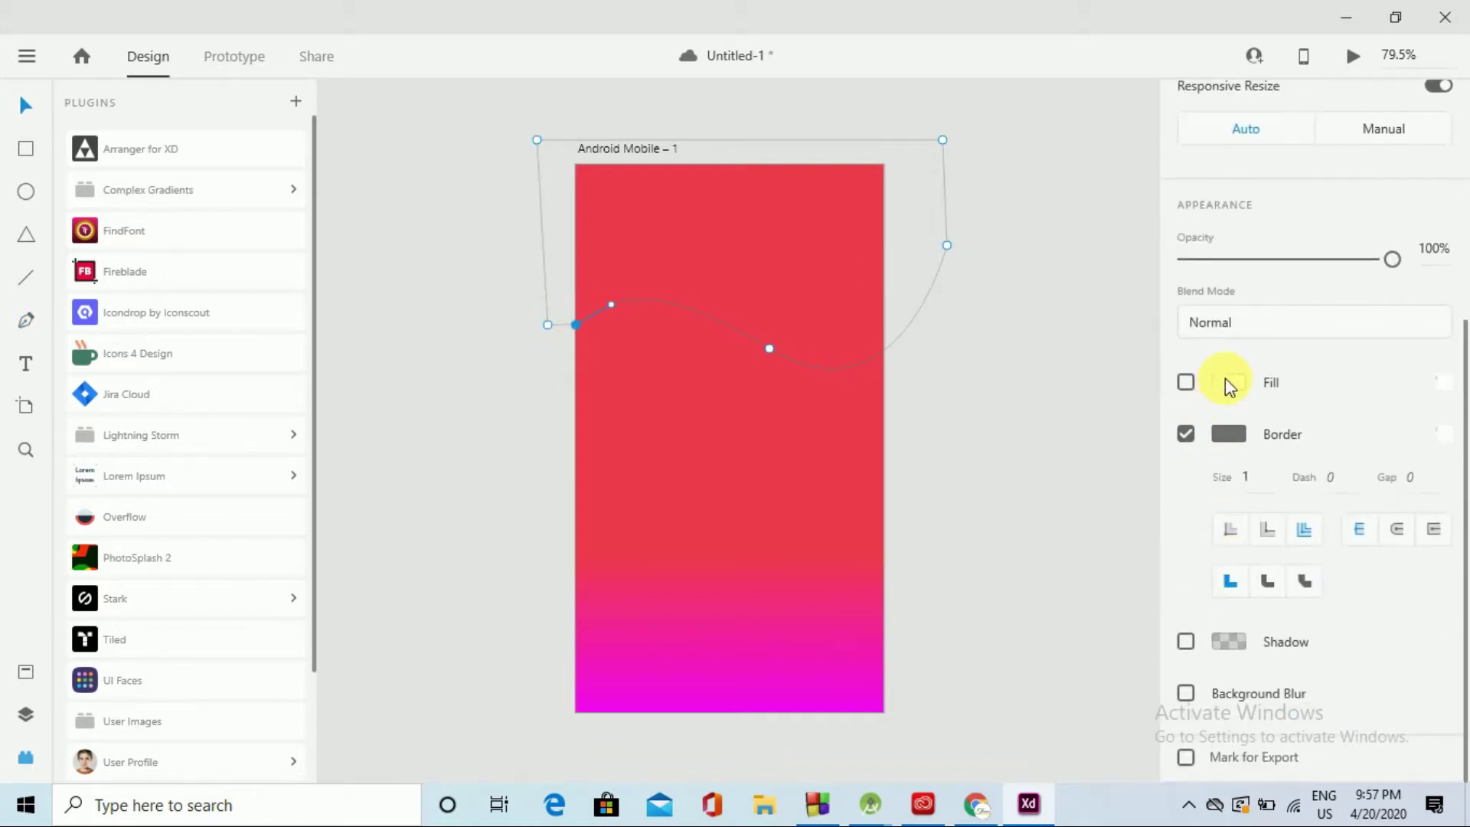
left_click(1227, 381)
left_click(909, 259)
left_click(976, 137)
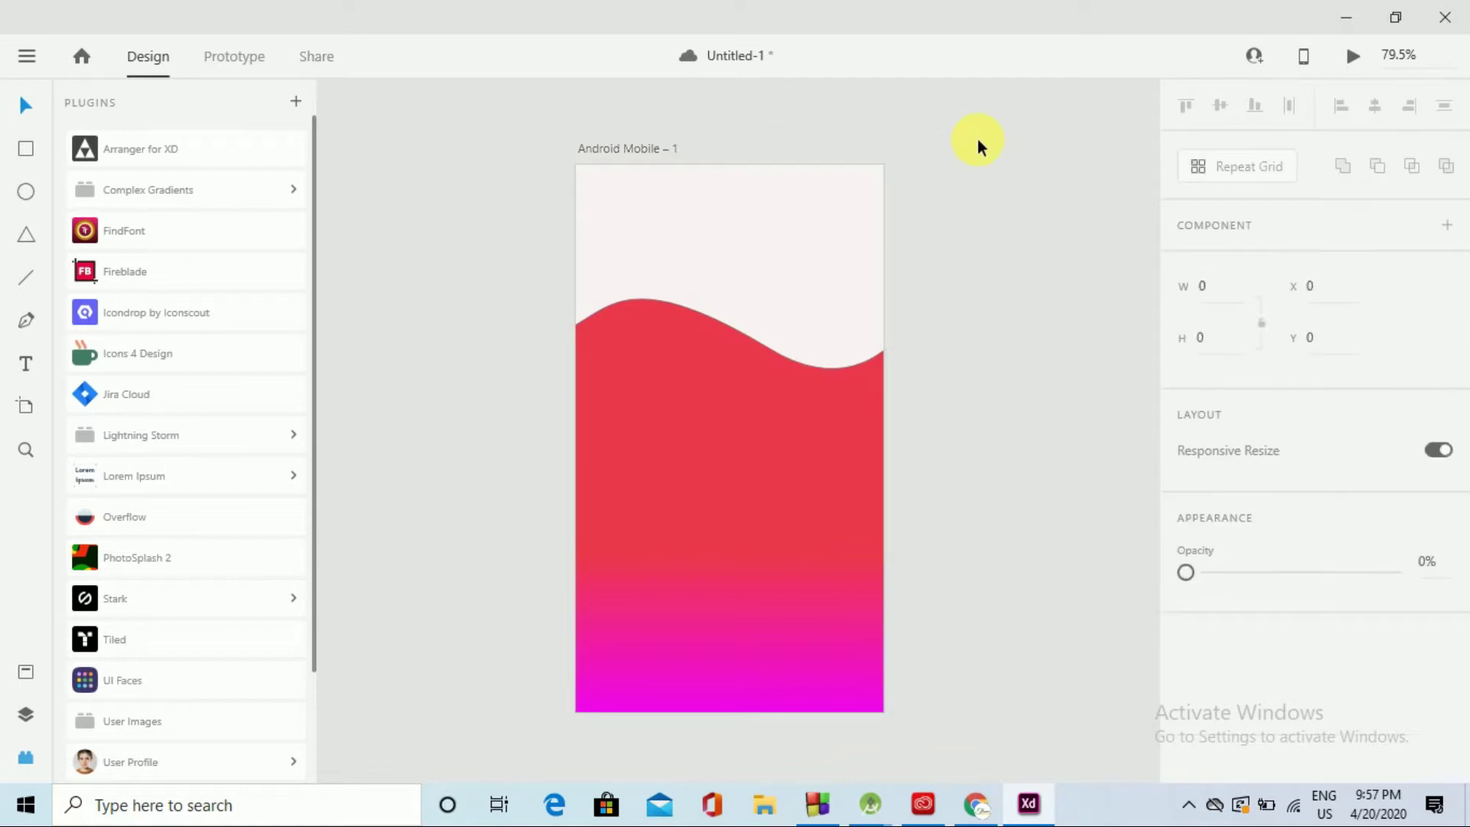
Extend the wave shape leftward to a width of about 547 px
left_click(725, 289)
left_click_drag(537, 254, 479, 254)
left_click(462, 246)
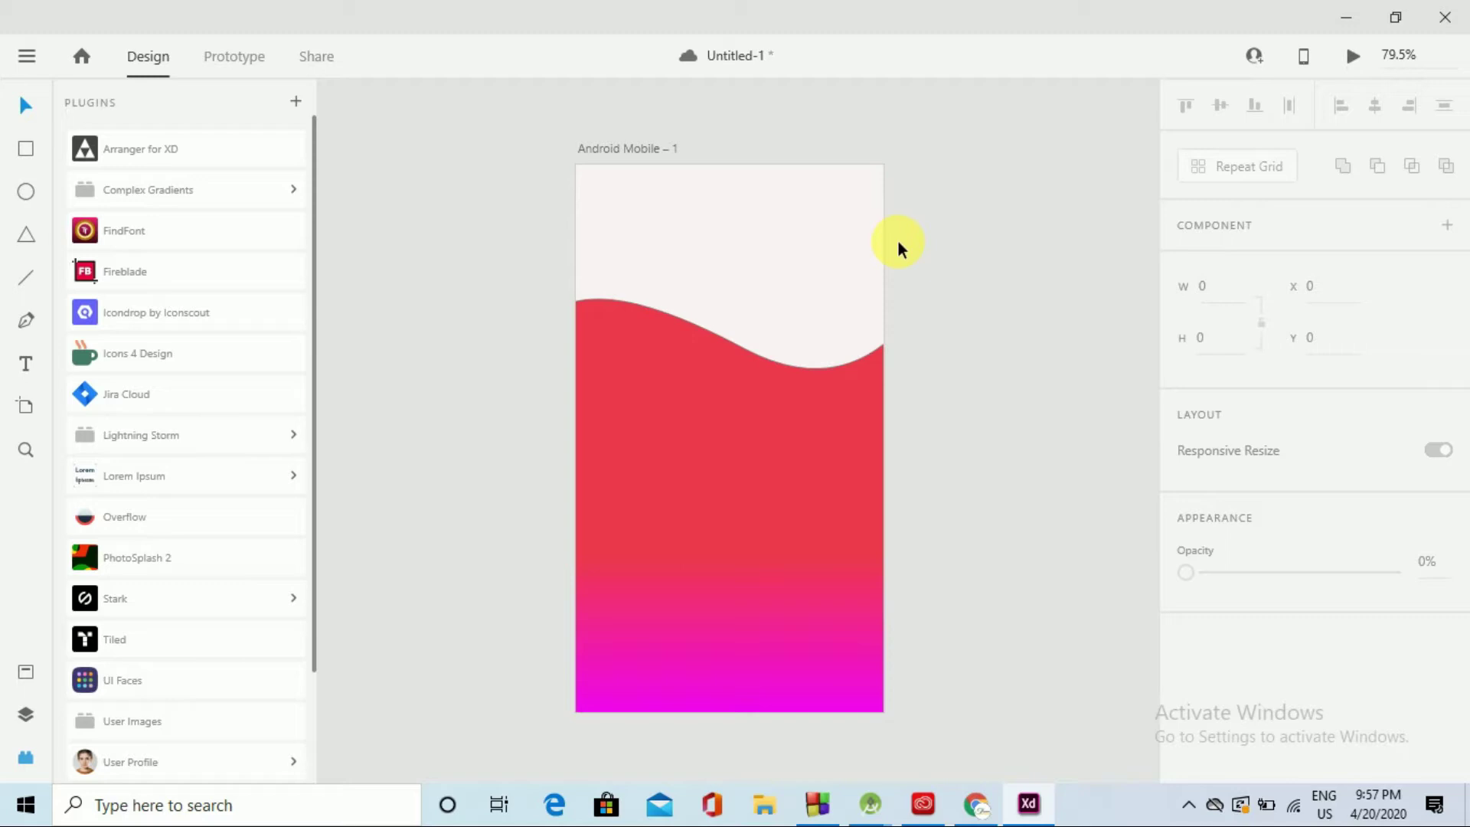
Resize the wave shape to about 536 by 207 px and rotate it to 16°
left_click(646, 305)
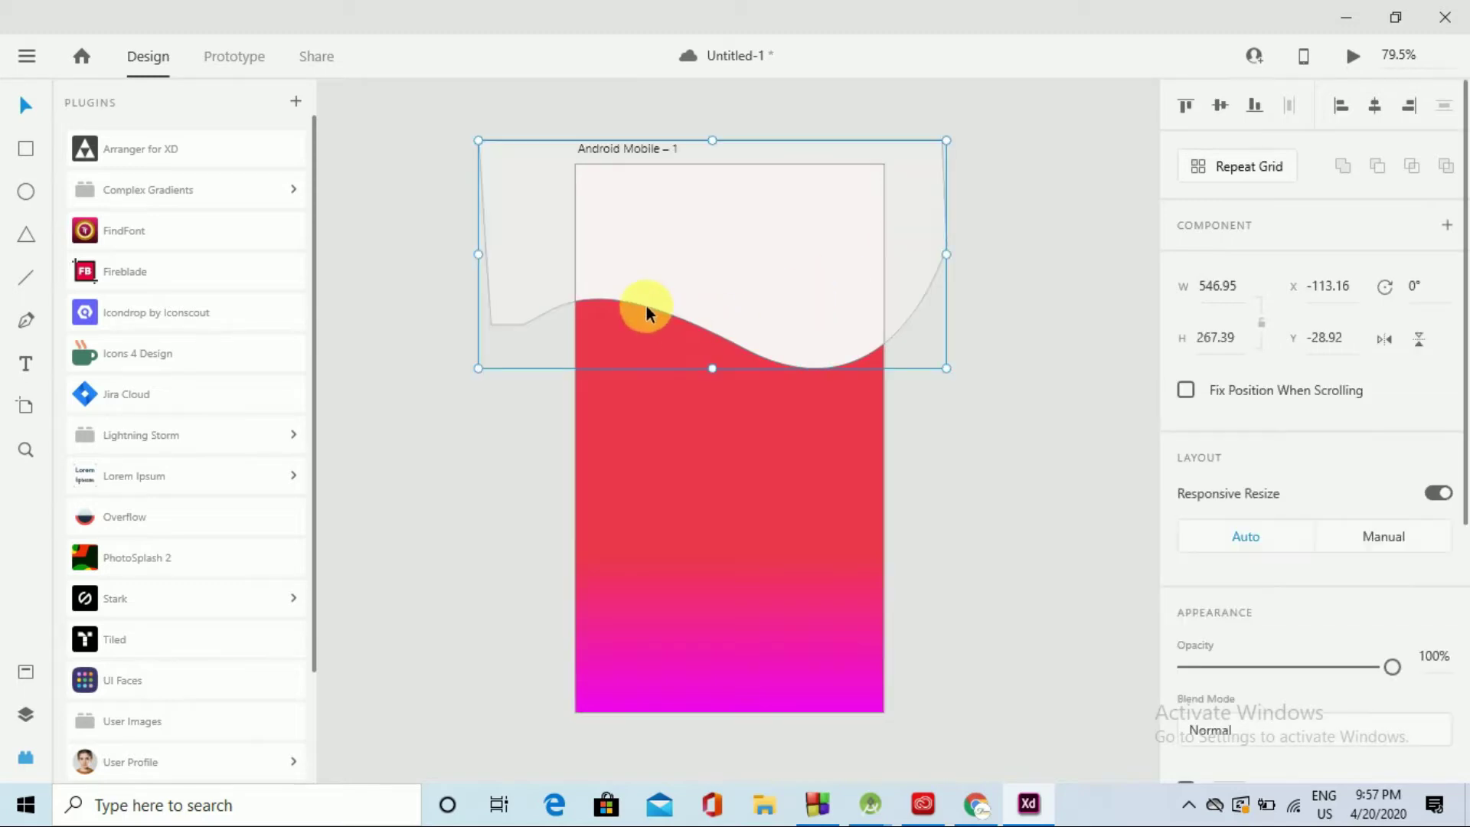
left_click_drag(478, 368, 518, 320)
mouse_move(947, 320)
left_mouse_down()
mouse_move(950, 339)
mouse_move(949, 317)
left_mouse_up()
left_click_drag(962, 141, 984, 206)
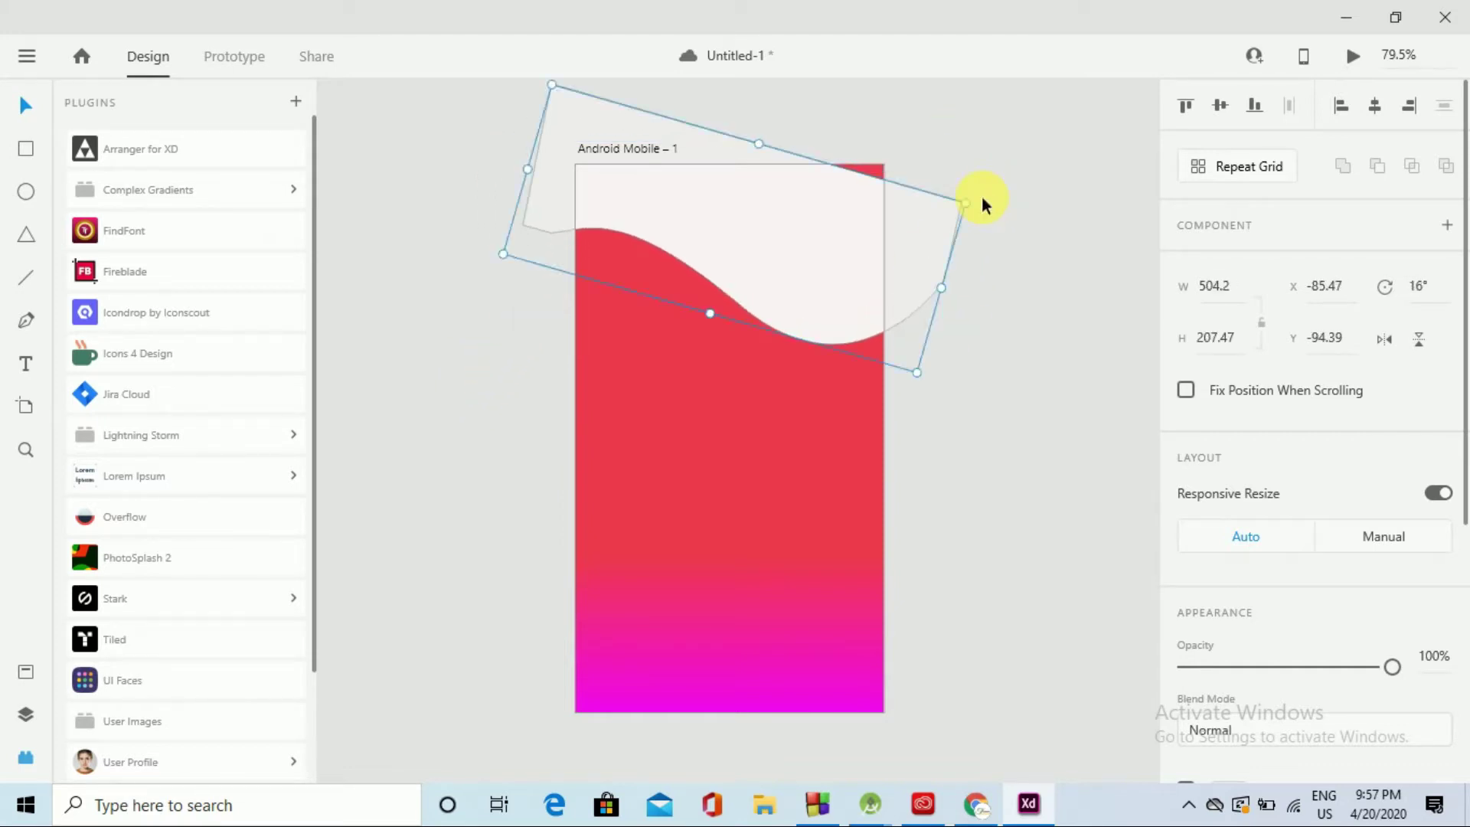
left_click_drag(540, 180, 498, 163)
left_click_drag(726, 241, 735, 239)
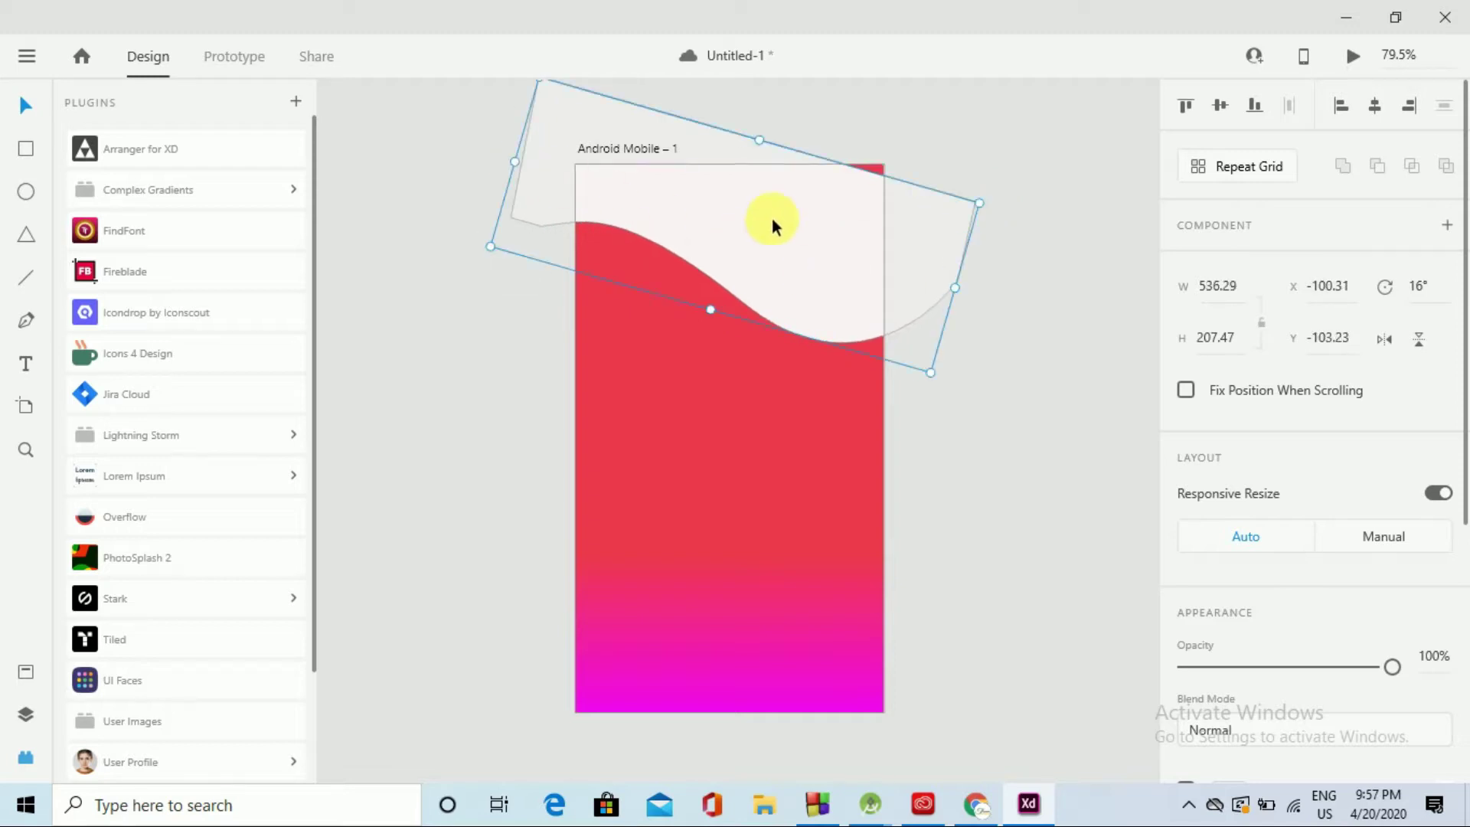
Enlarge the wave shape to about 592 by 339 px and reduce its rotation to about 7°
mouse_move(763, 141)
left_mouse_down()
mouse_move(806, 91)
mouse_move(784, 150)
left_mouse_up()
left_click_drag(661, 226, 632, 247)
left_click_drag(977, 223, 1000, 365)
scroll(1062, 401, "down", 1)
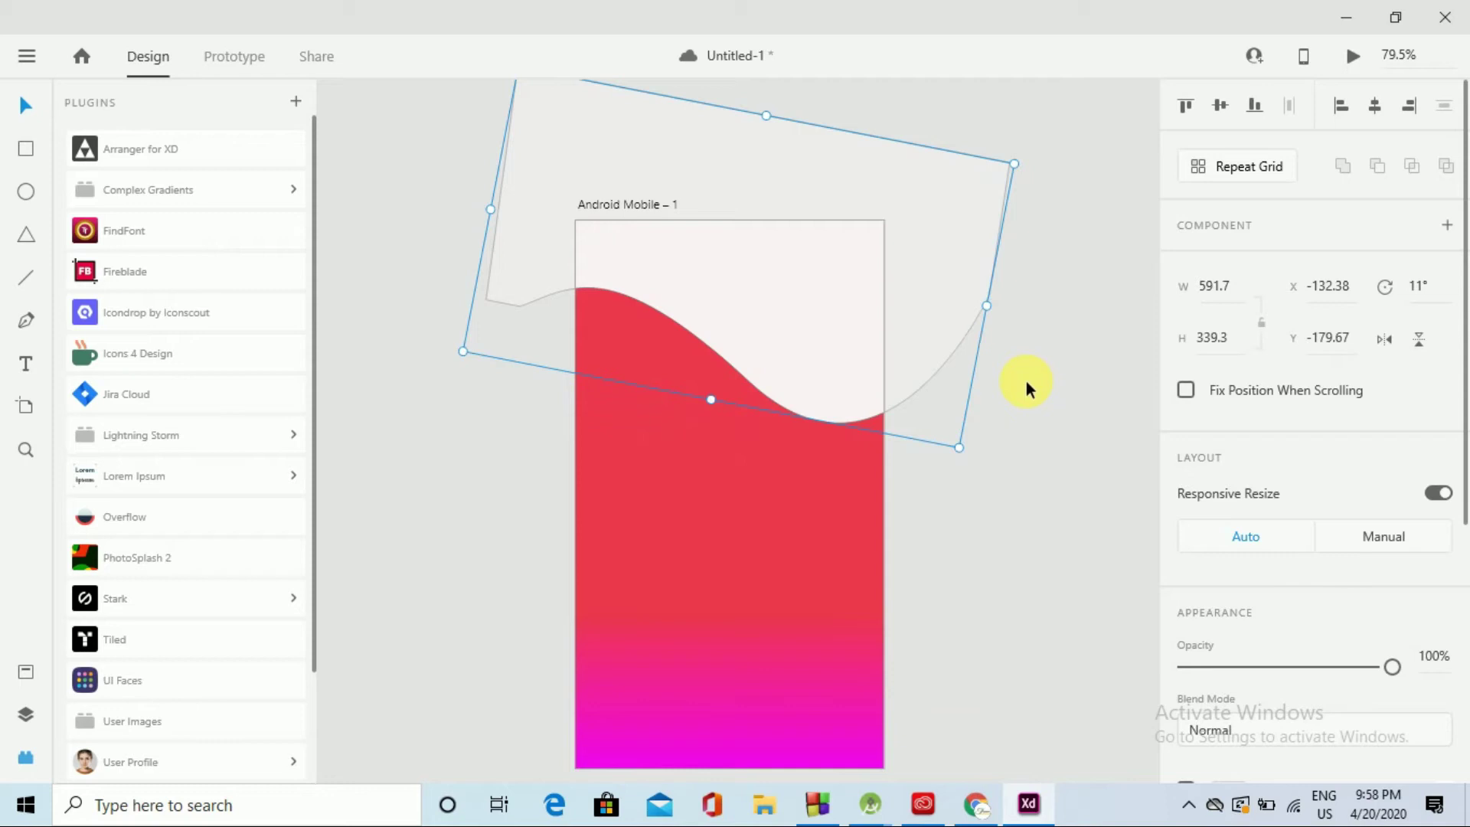
left_click_drag(1027, 172, 1022, 149)
left_click(1019, 145)
scroll(948, 305, "down", 1)
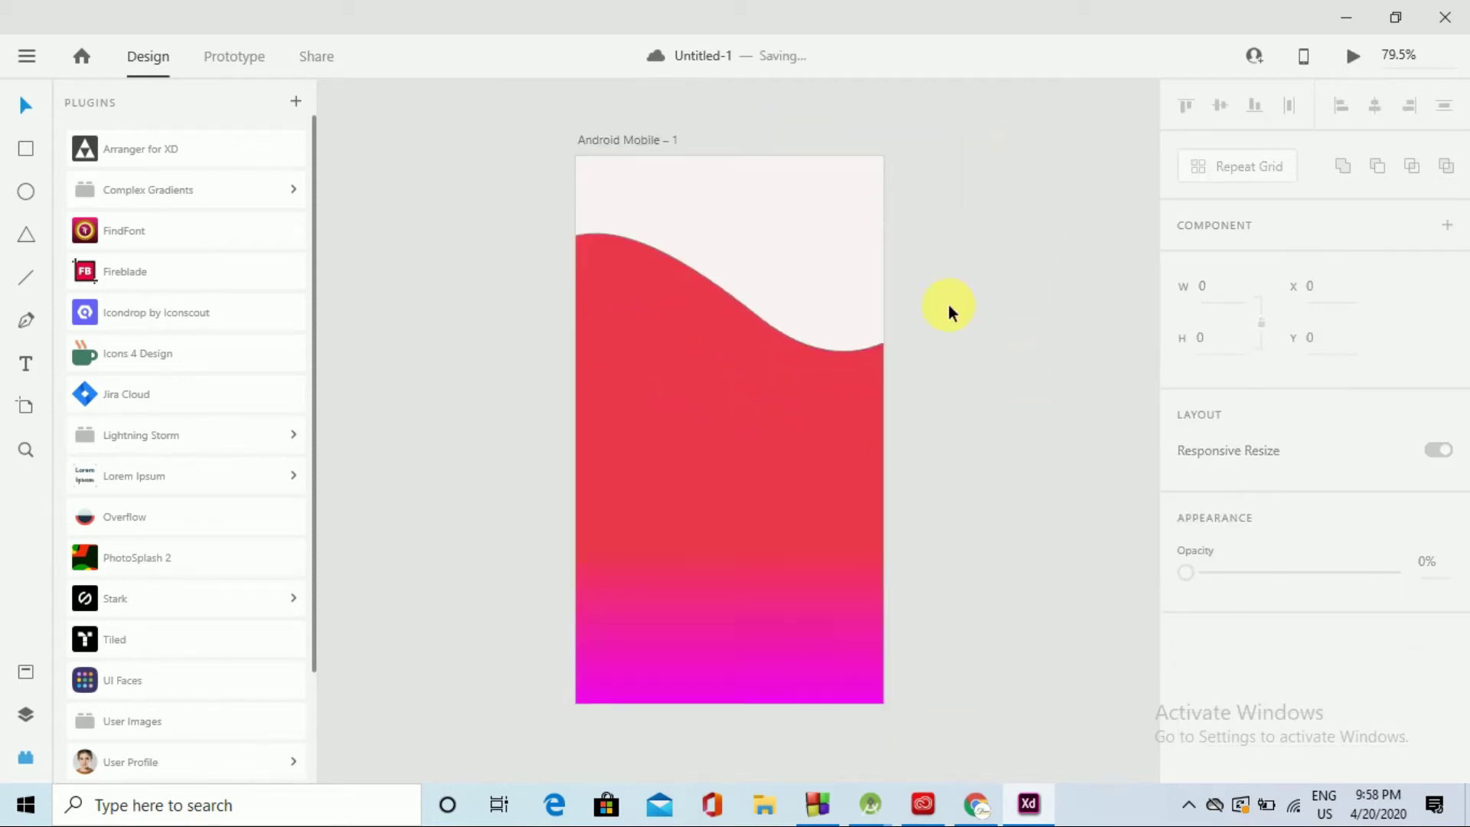
Draw a white card rectangle about 302 by 372 px below the wave and round its corners to 6
left_click(25, 148)
mouse_move(602, 357)
left_mouse_down()
mouse_move(839, 617)
mouse_move(868, 683)
left_mouse_up()
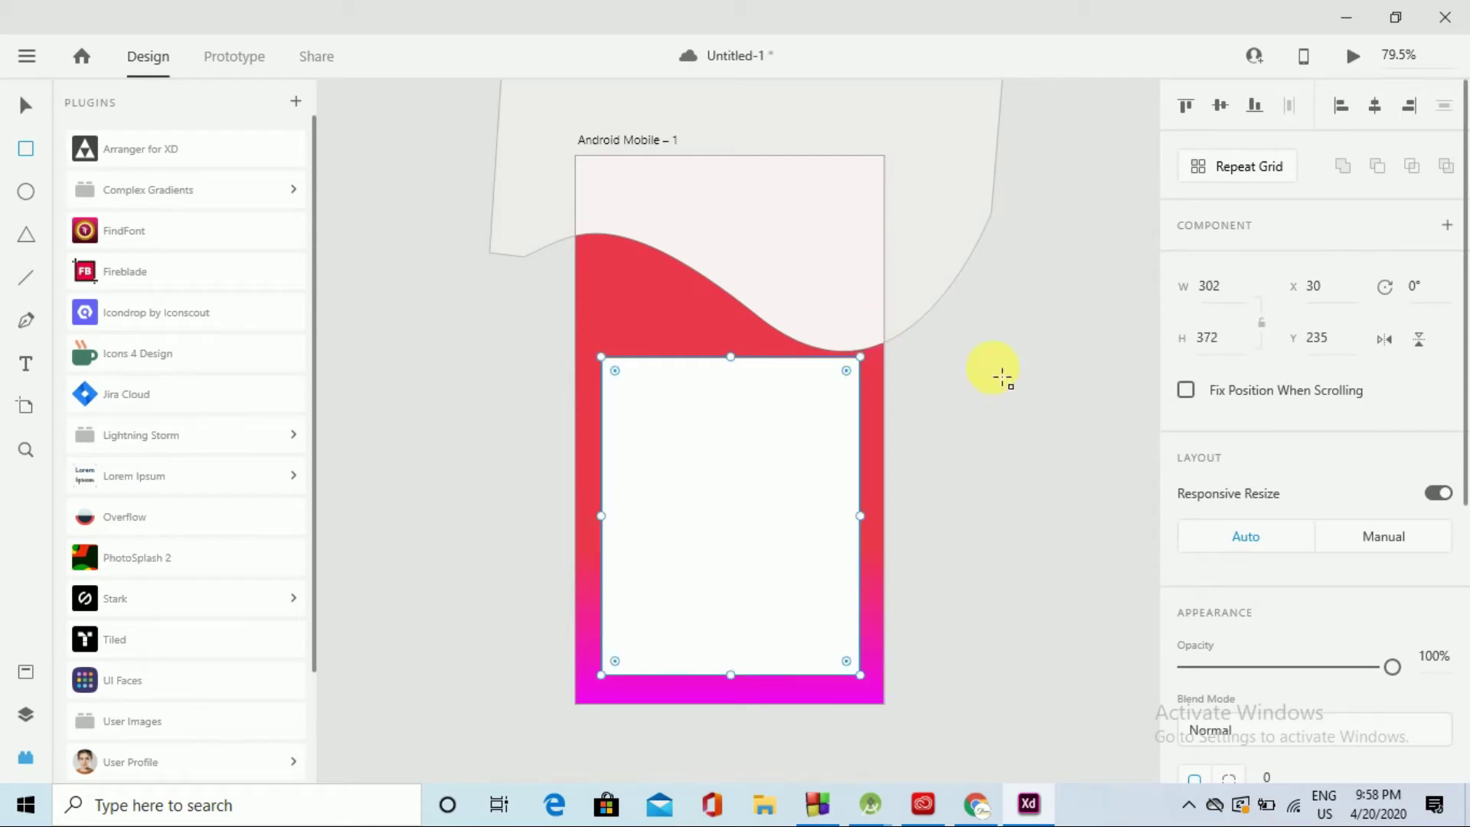
left_click_drag(848, 366, 879, 356)
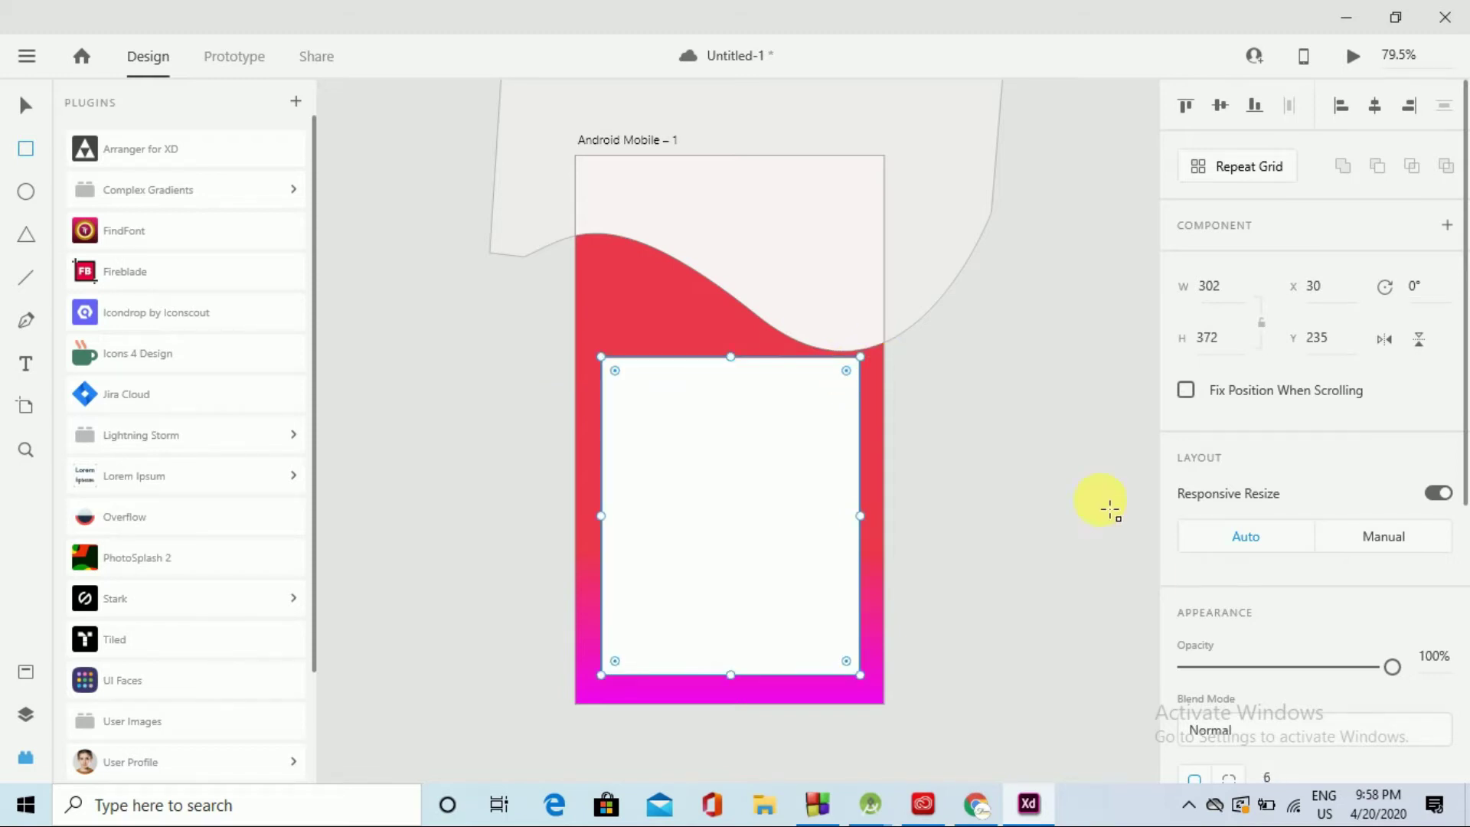
Turn on the card's shadow and remove its border
scroll(1220, 470, "down", 5)
left_click(1186, 679)
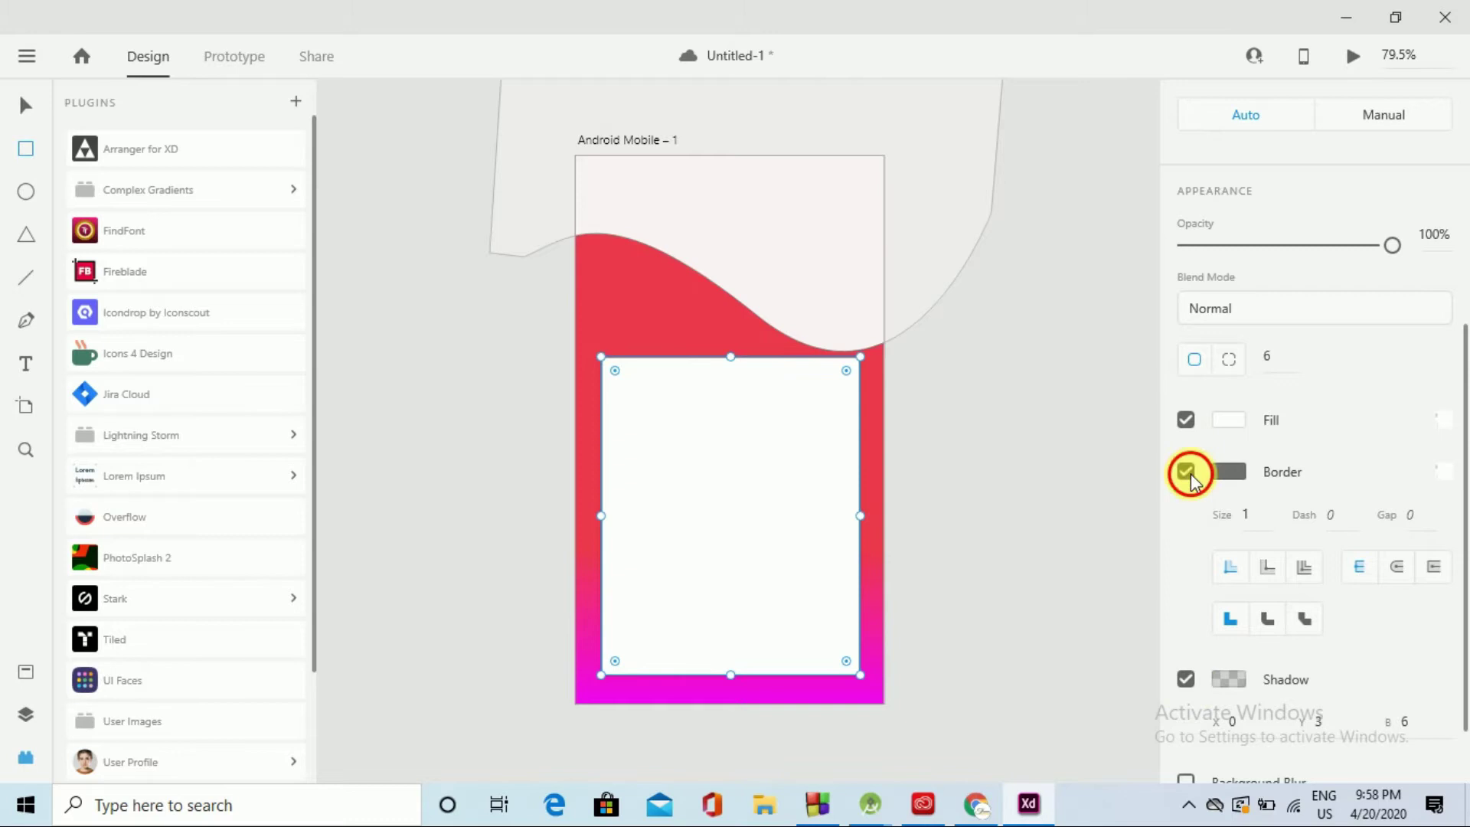
left_click(1186, 471)
left_click(28, 105)
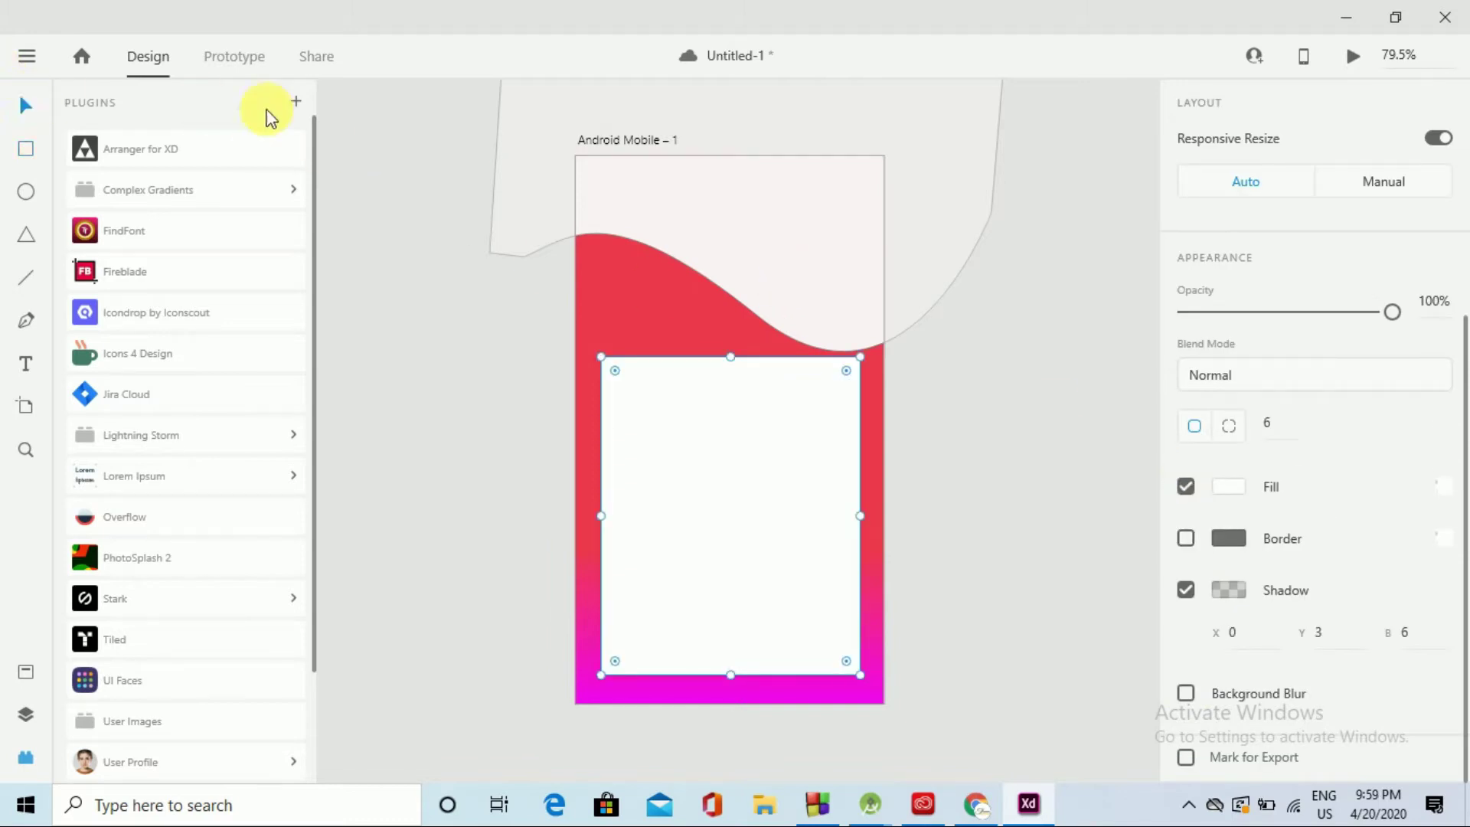
Remove the wave shape's border and move the shape slightly upward
left_click(875, 284)
left_click(1186, 487)
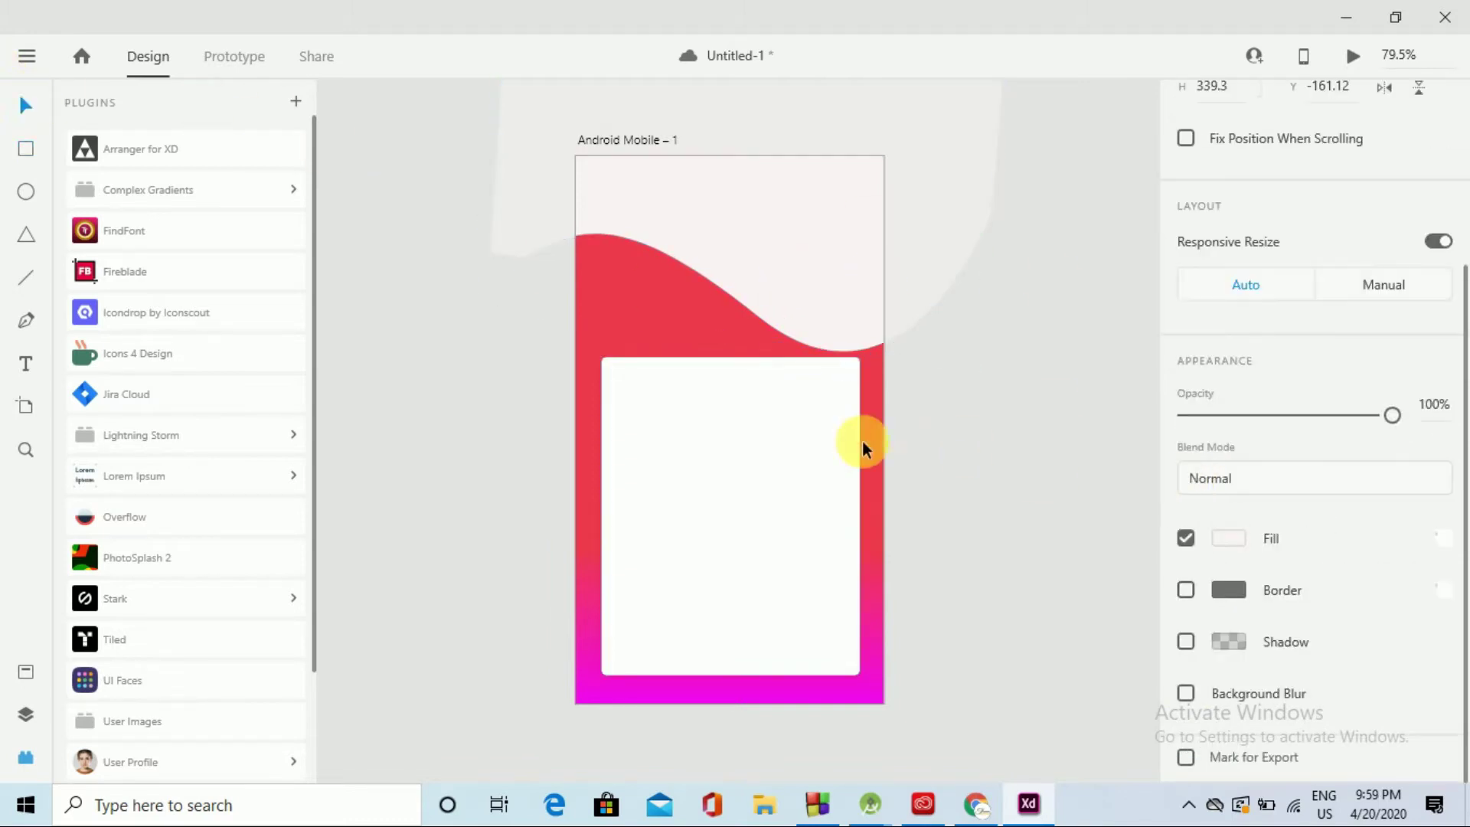
left_click(971, 413)
left_click_drag(811, 308, 816, 284)
Move the white card slightly upward to X 29, Y 225
left_click(793, 437)
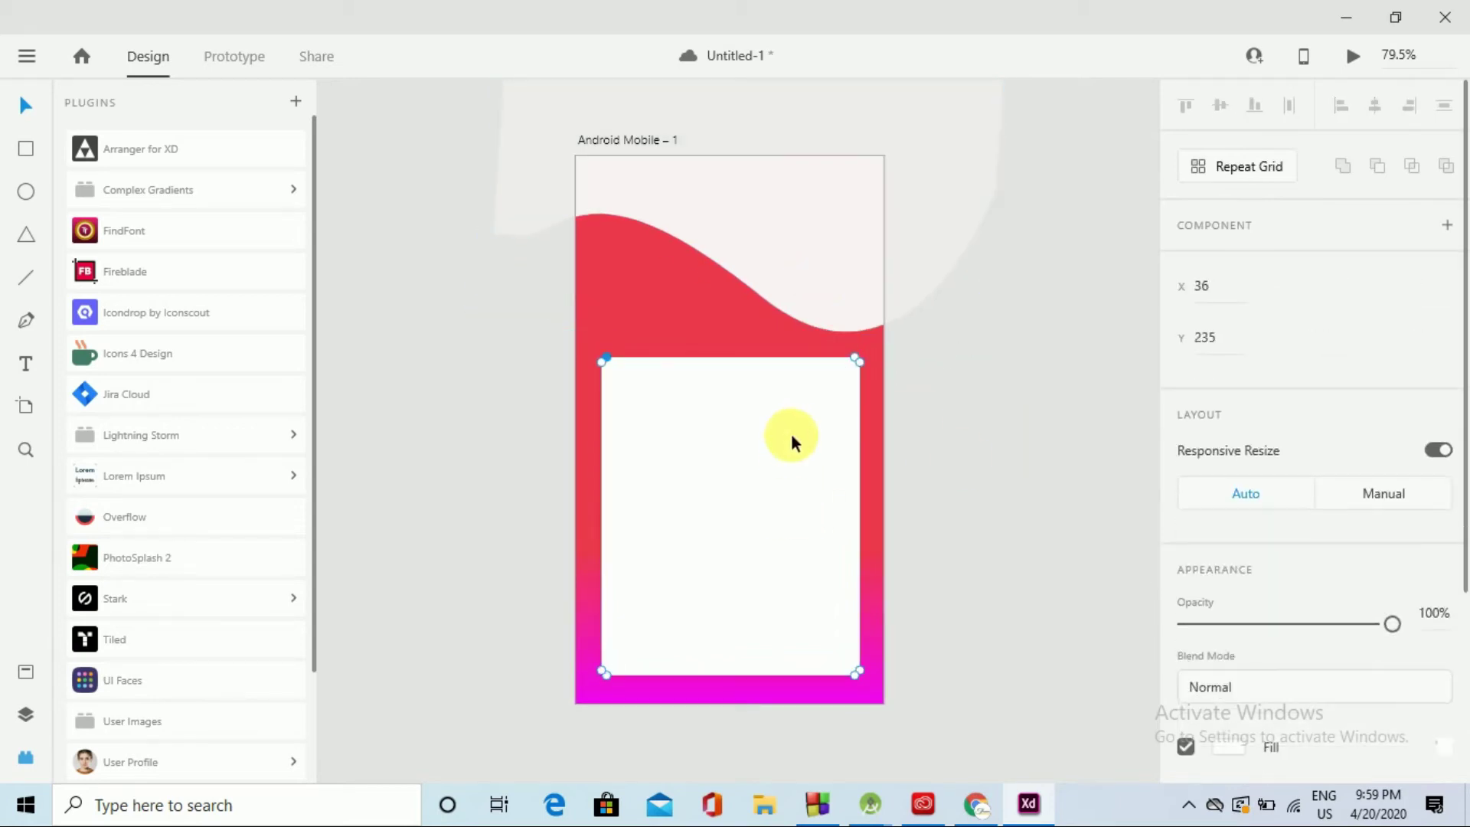
left_click(984, 442)
left_click_drag(787, 448, 787, 441)
Draw a small triangle about 39 by 39 px at the left part of the card's upper edge
scroll(1017, 442, "up", 2)
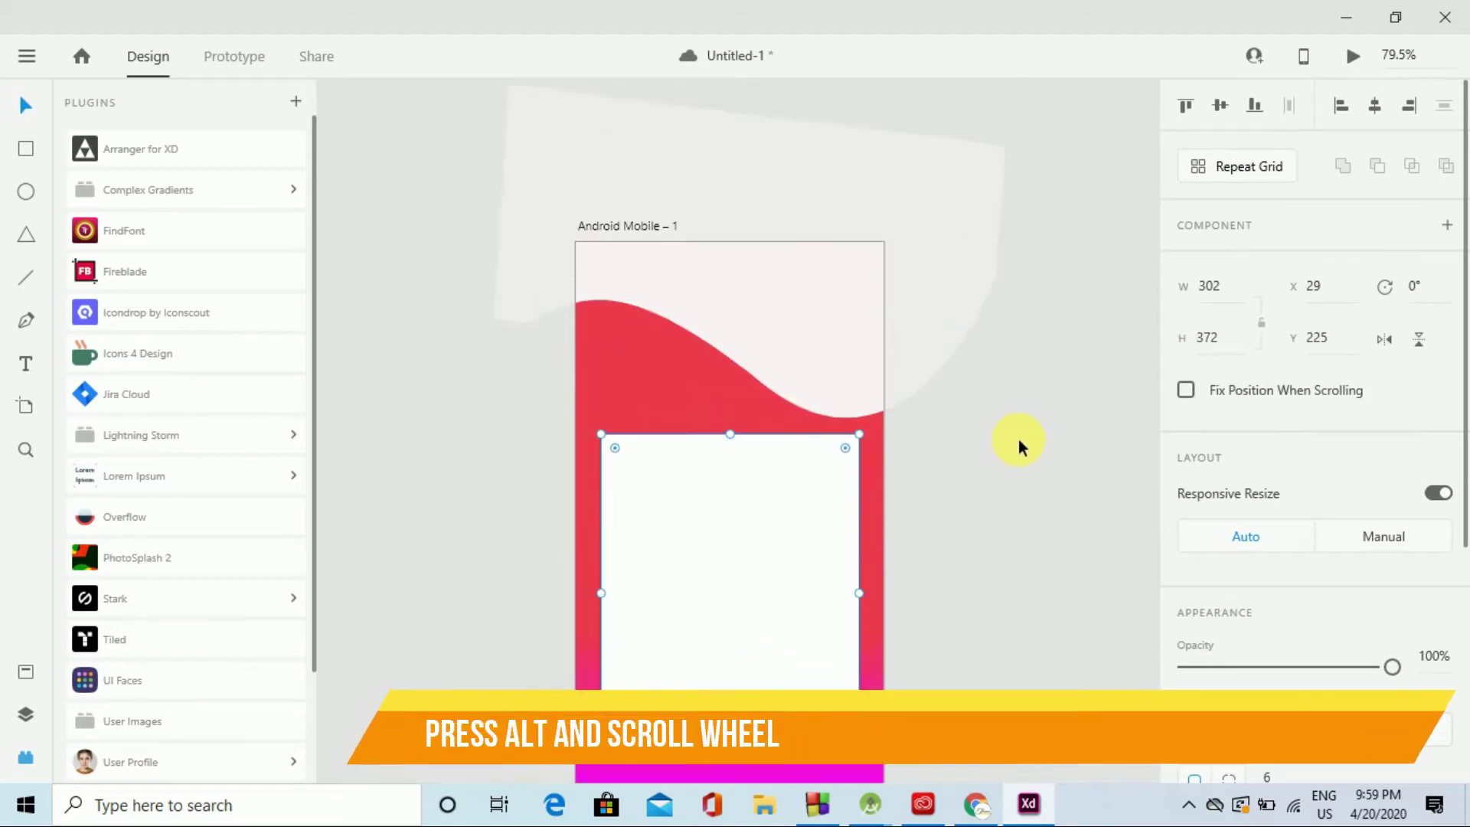
scroll(1093, 314, "down", 1)
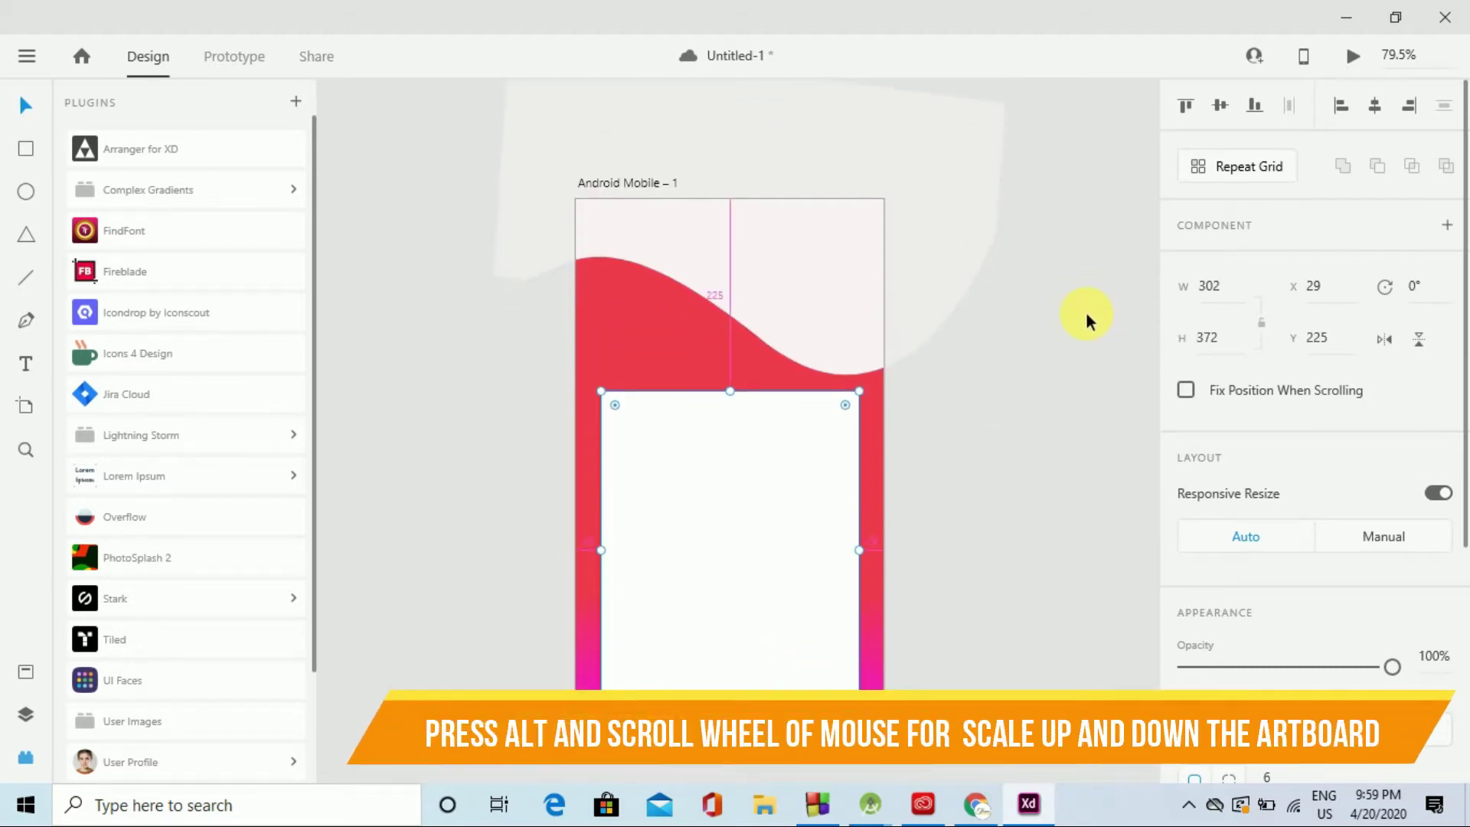
scroll(1086, 311, "down", 2)
left_click(26, 234)
left_click_drag(737, 399, 770, 433)
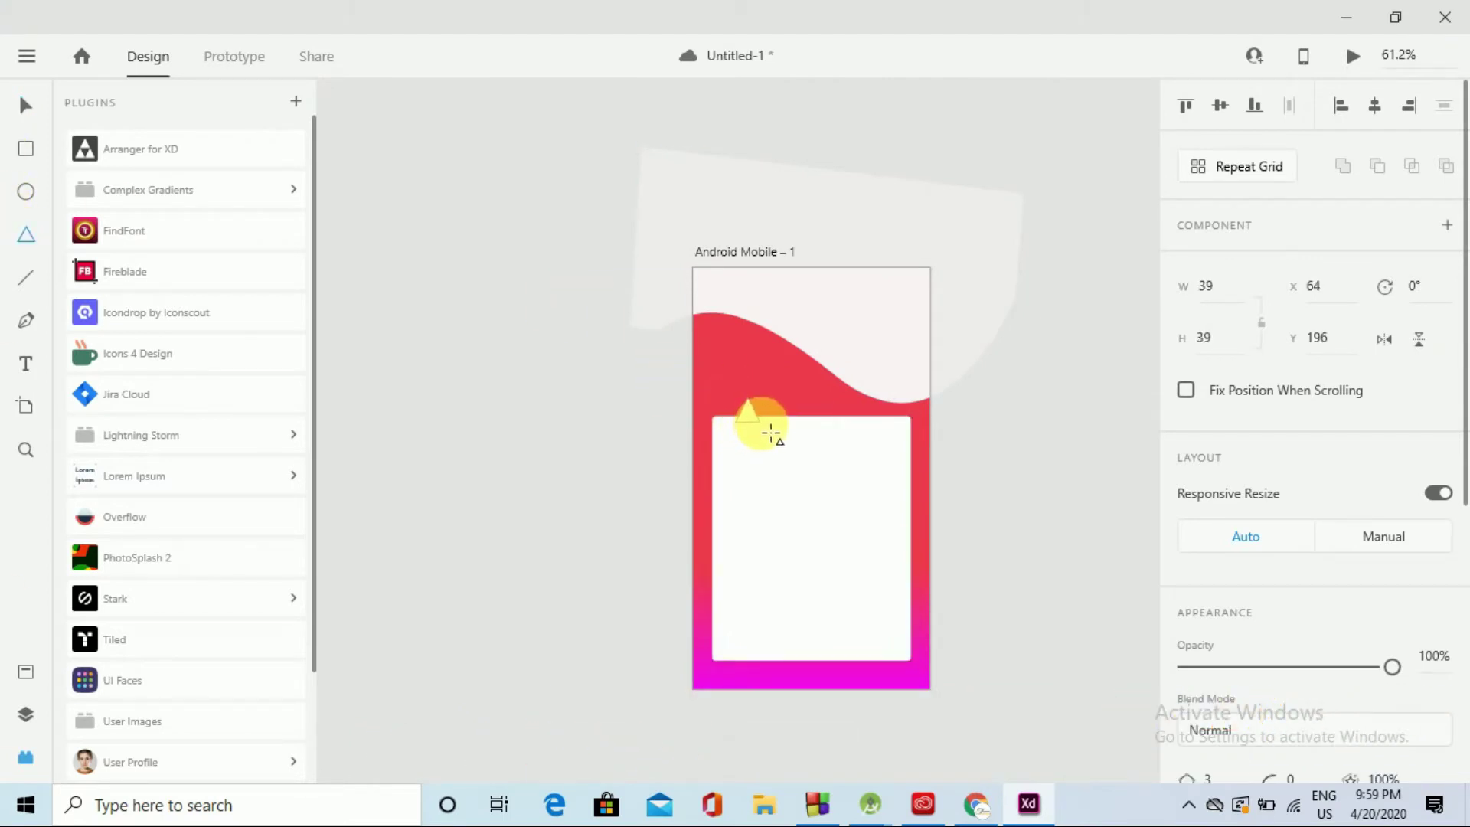
Nudge the triangle onto the card's upper edge at X 61, Y 204
key("Down")
key("Down")
key("Down")
key("Down")
key("Down")
key("Left")
key("Left")
key("Left")
key("Up")
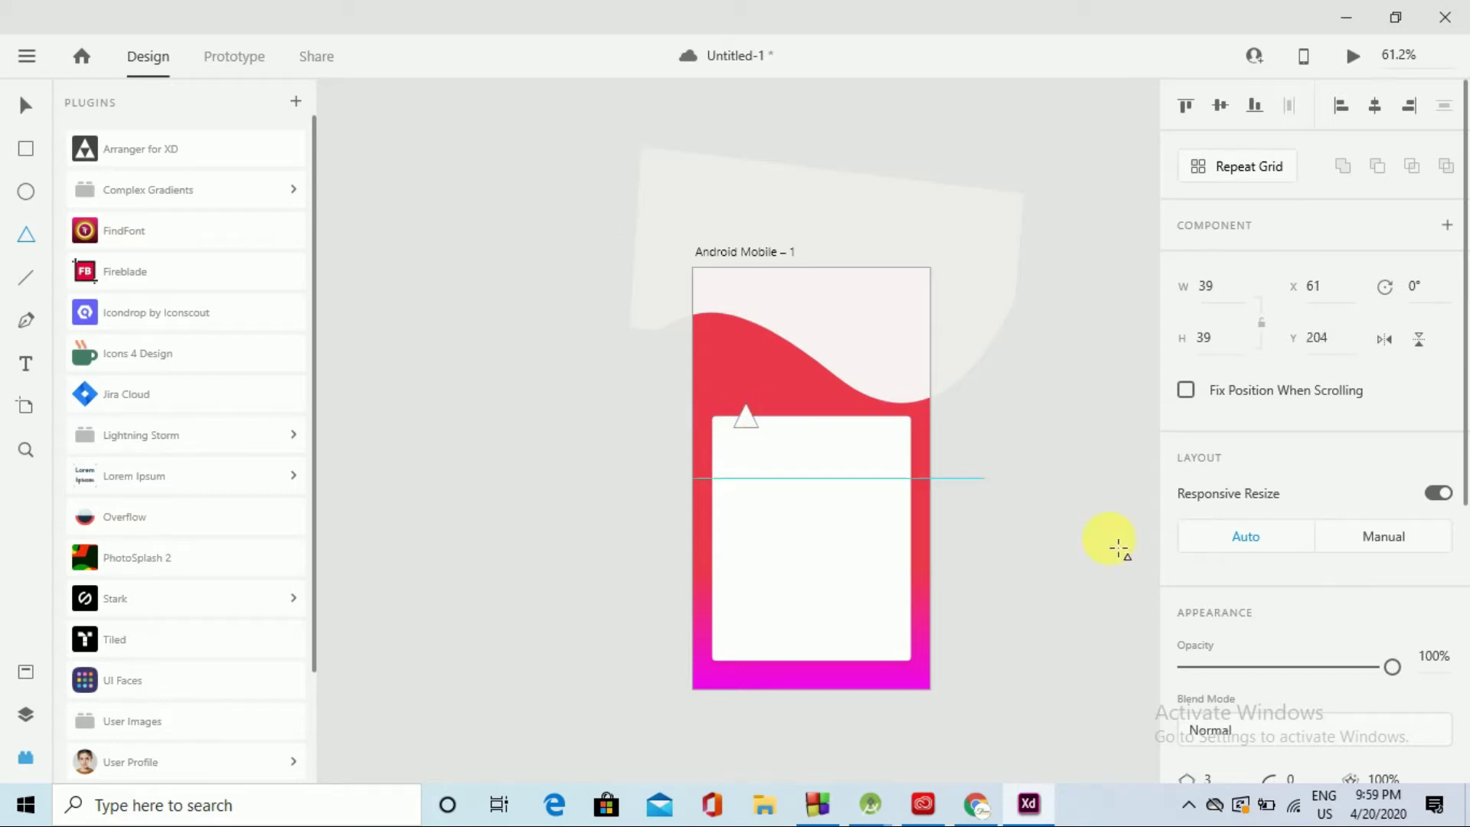
Remove the triangle's border and fine-tune its placement so it forms a pointer on the card's upper edge
scroll(1230, 699, "down", 4)
left_click(1187, 469)
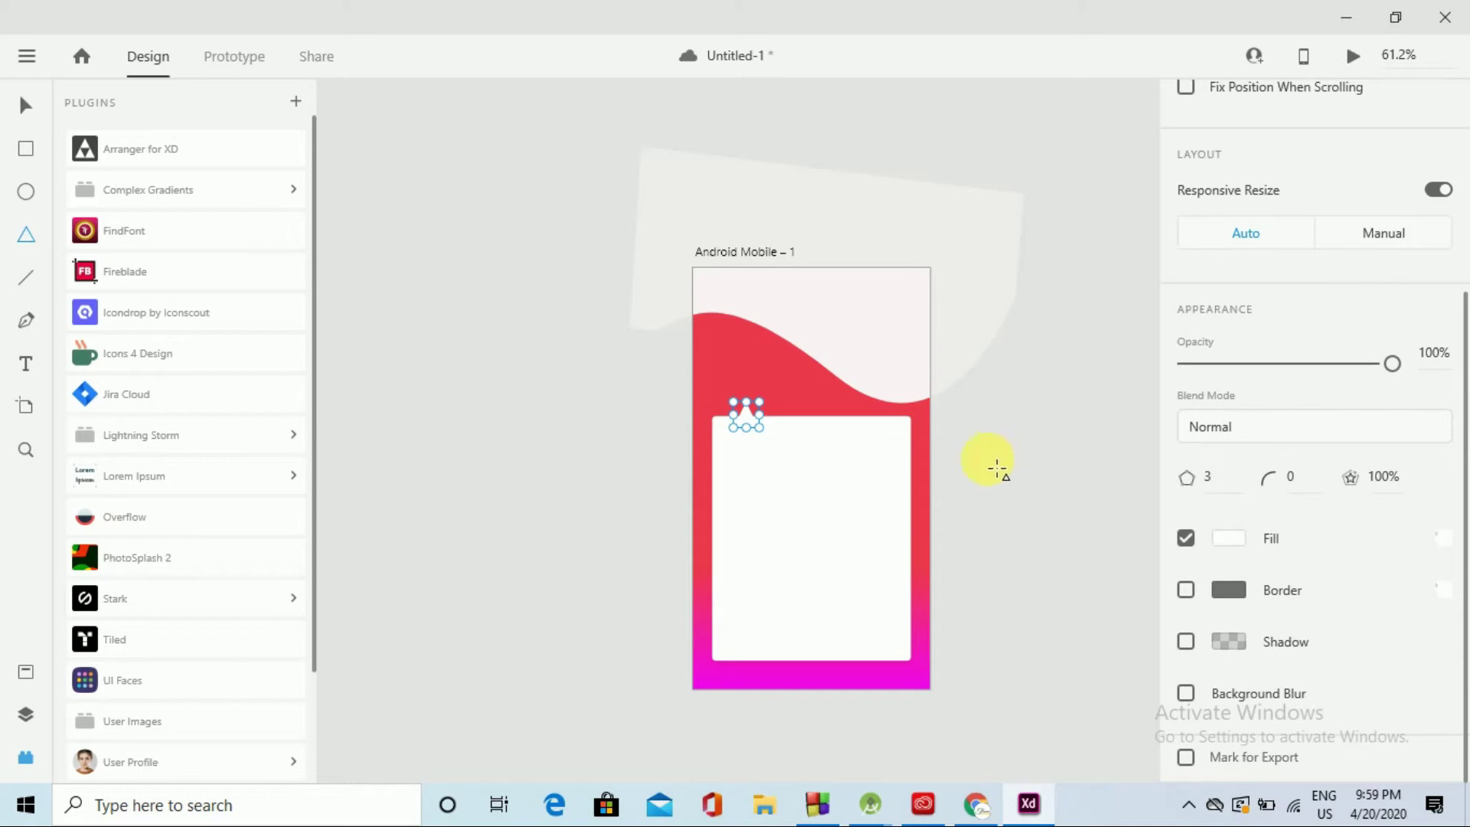
left_click_drag(759, 415, 764, 421)
left_click(27, 107)
left_click(981, 507)
Rename the artboard as "Signup background"
left_click(768, 255)
double_click(768, 254)
type("Signup ba")
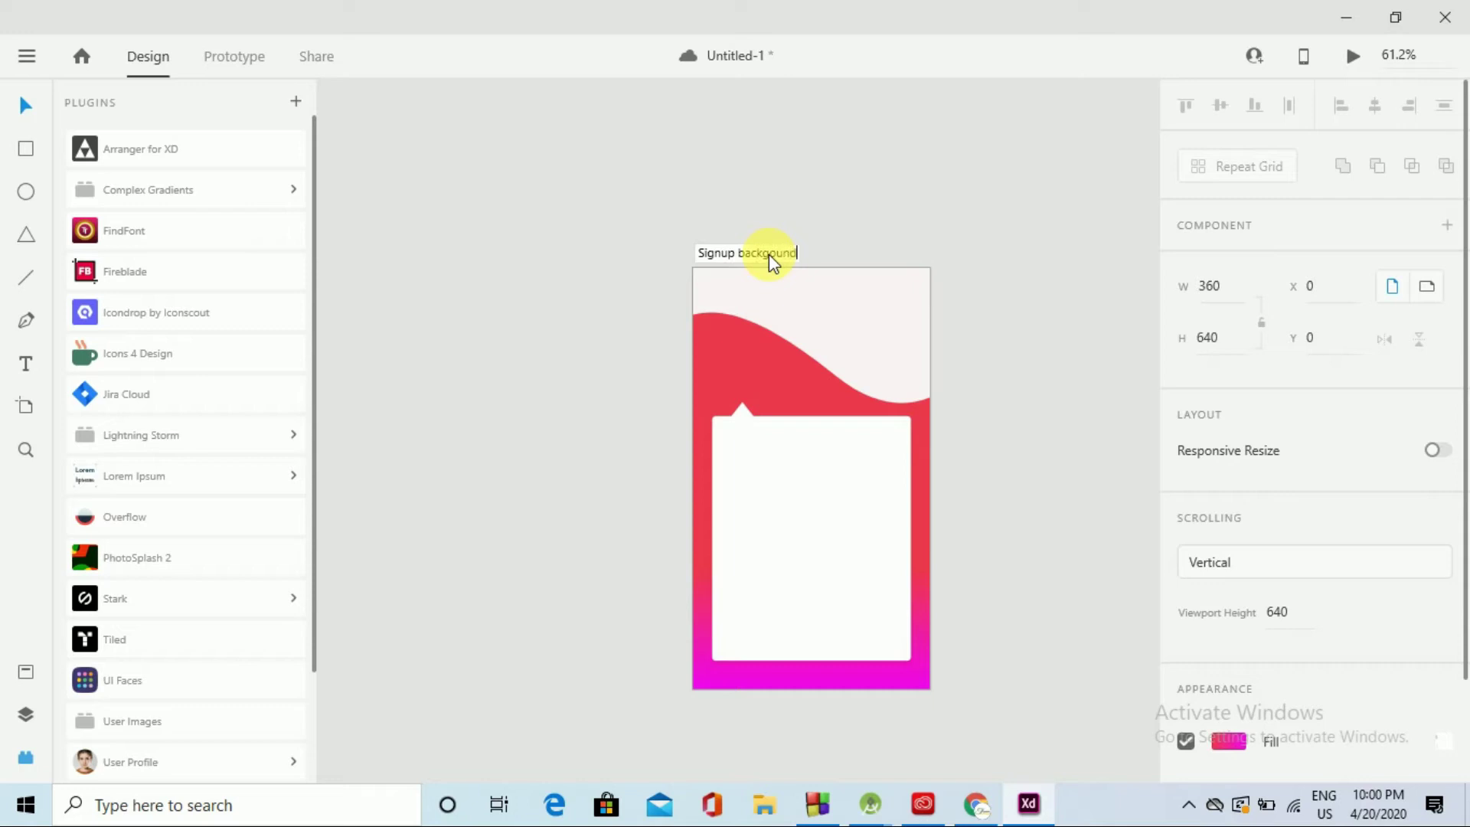
type("ckground")
key("Return")
scroll(998, 327, "up", 5)
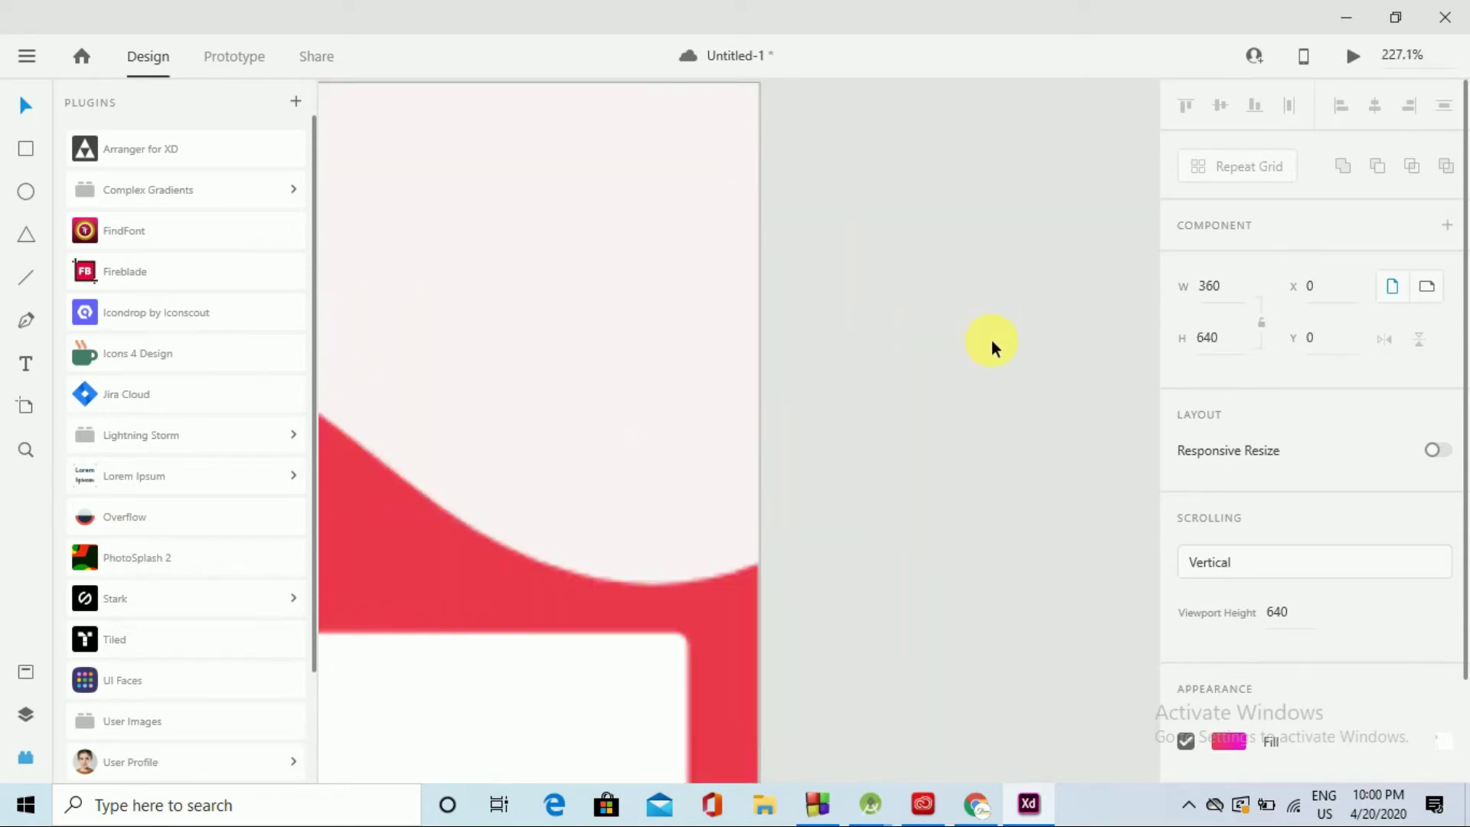
scroll(990, 340, "down", 4)
scroll(995, 335, "down", 4)
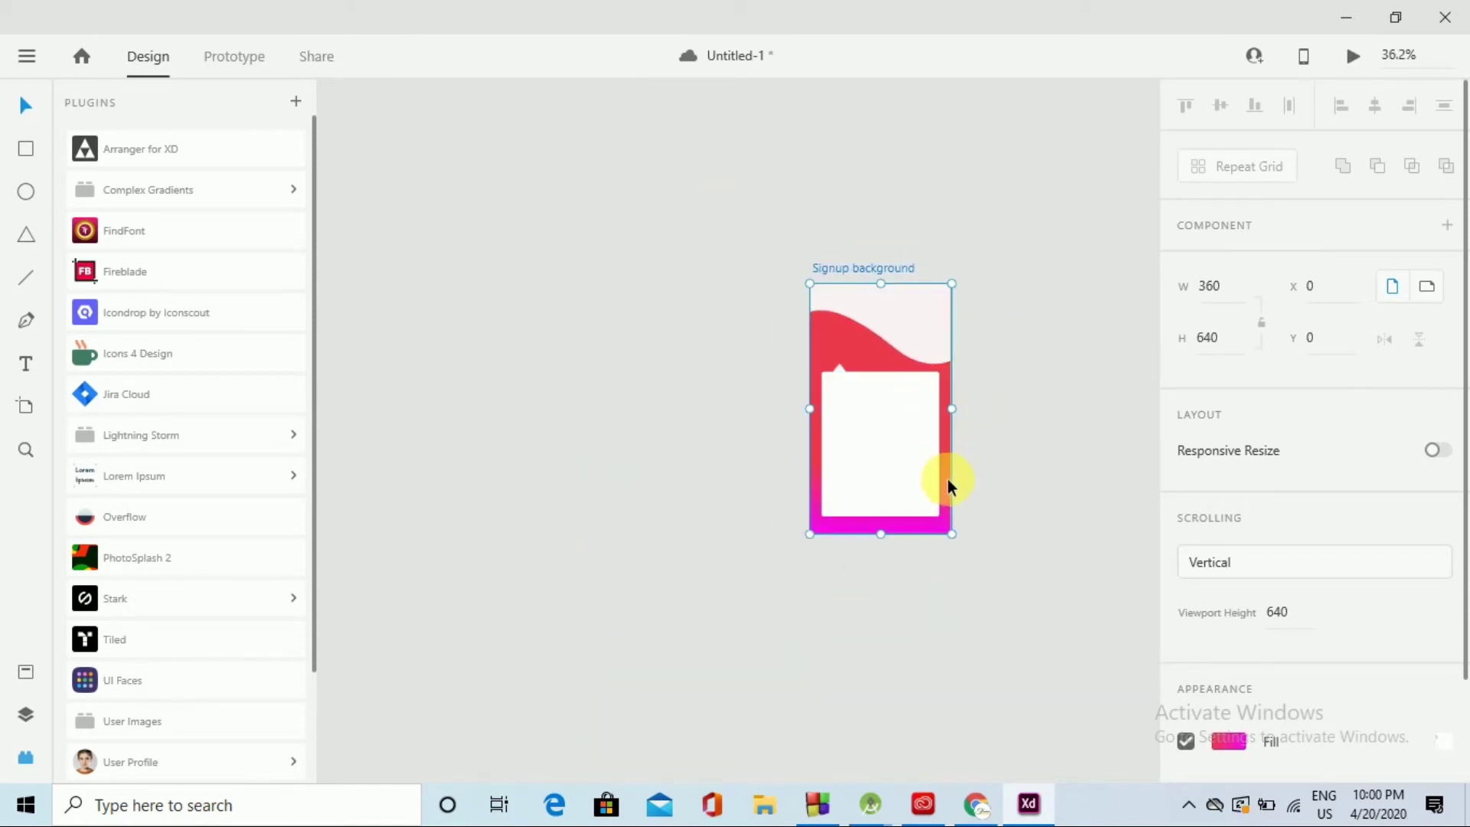
left_click_drag(948, 479, 829, 472, "alt")
left_click_drag(917, 522, 703, 522, "alt")
key("ctrl+z")
Duplicate the Signup background artboard to its left, placing the copy at about X -525
left_click(830, 526)
left_click_drag(824, 526, 618, 529)
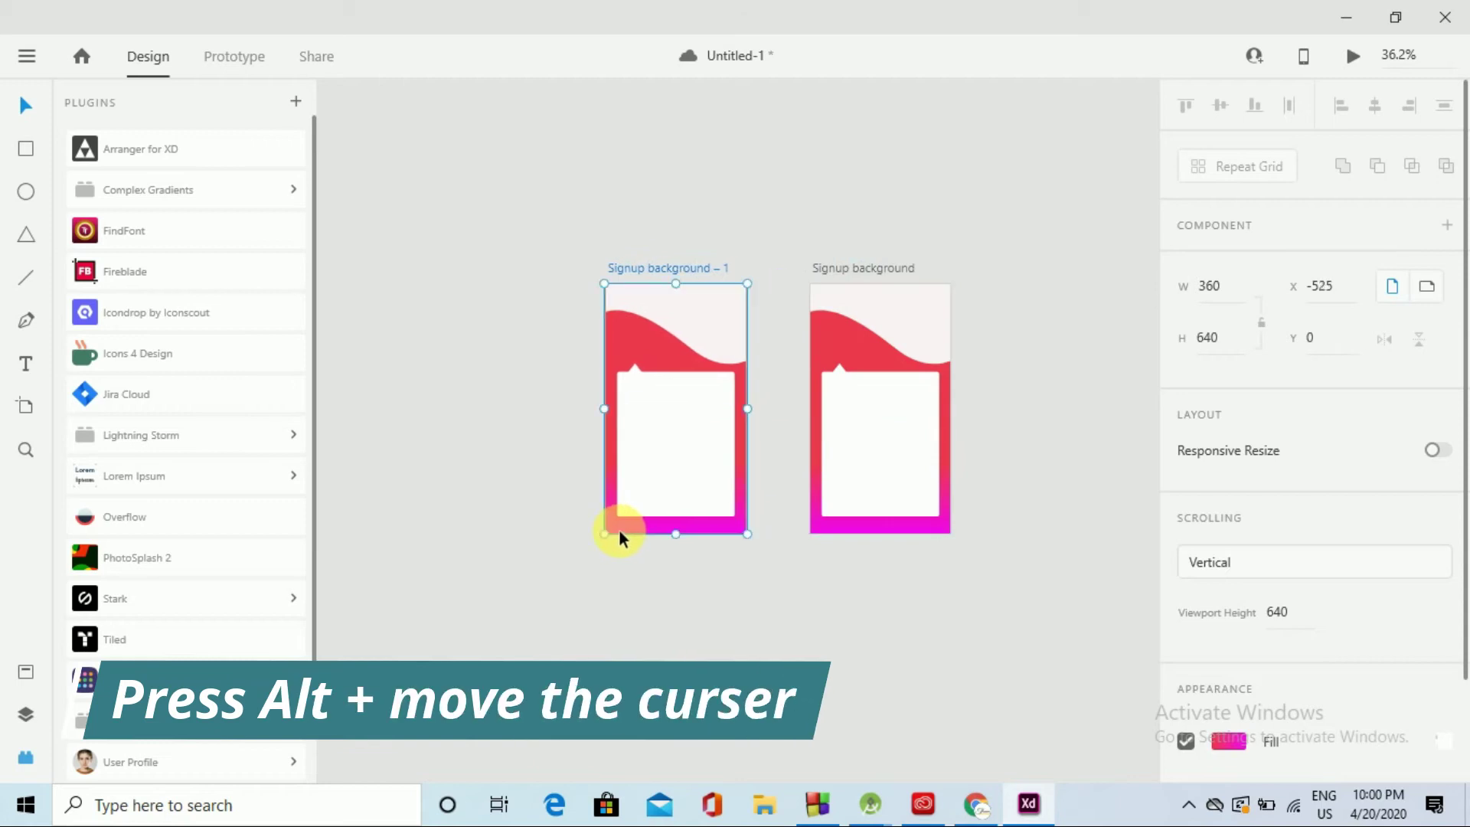
left_click(699, 580)
left_click(671, 501)
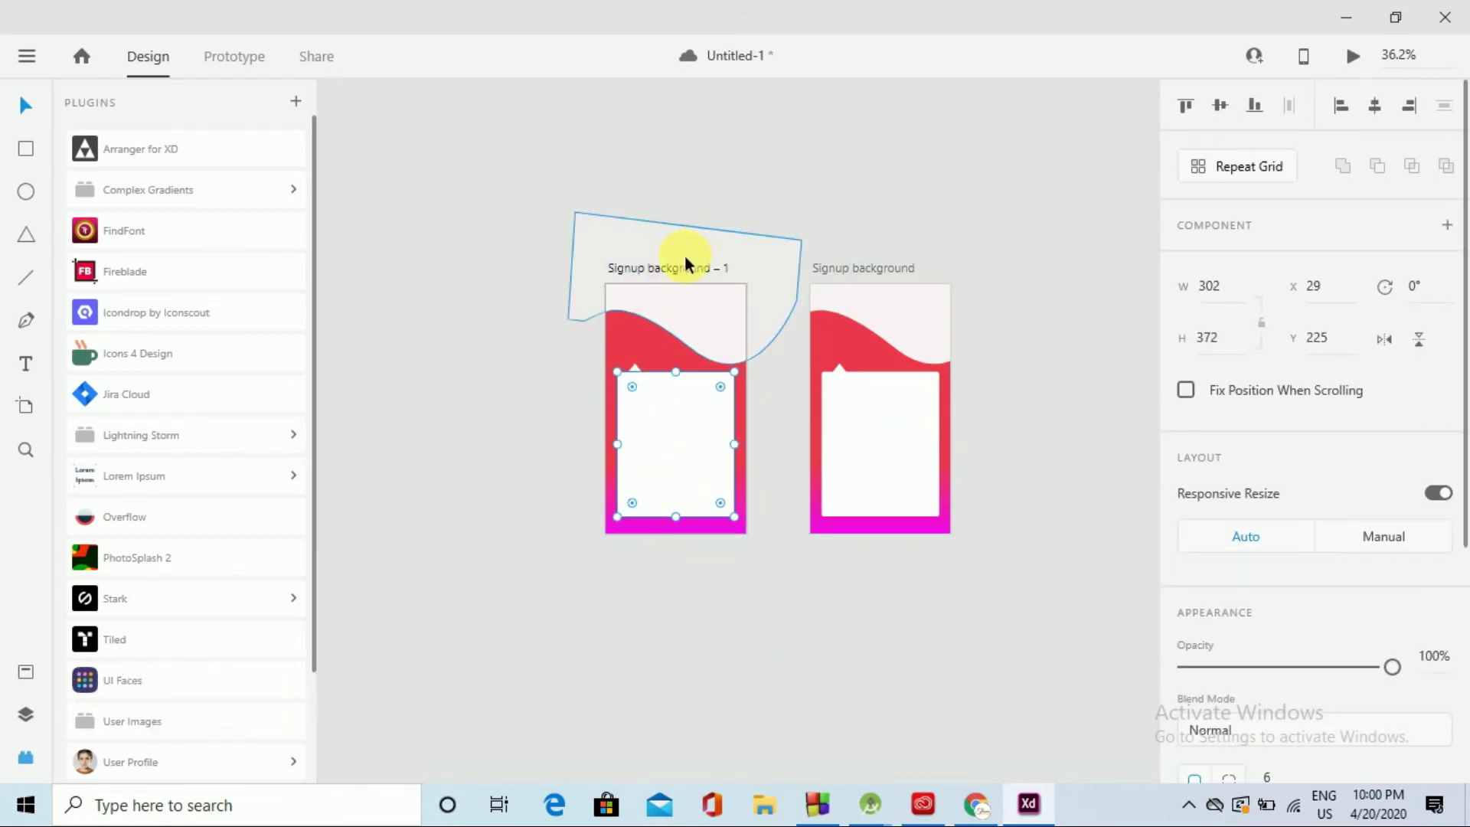
left_click_drag(685, 262, 735, 122)
key("Delete")
key("ctrl+z")
key("ctrl+z")
key("ctrl+z")
key("ctrl+z")
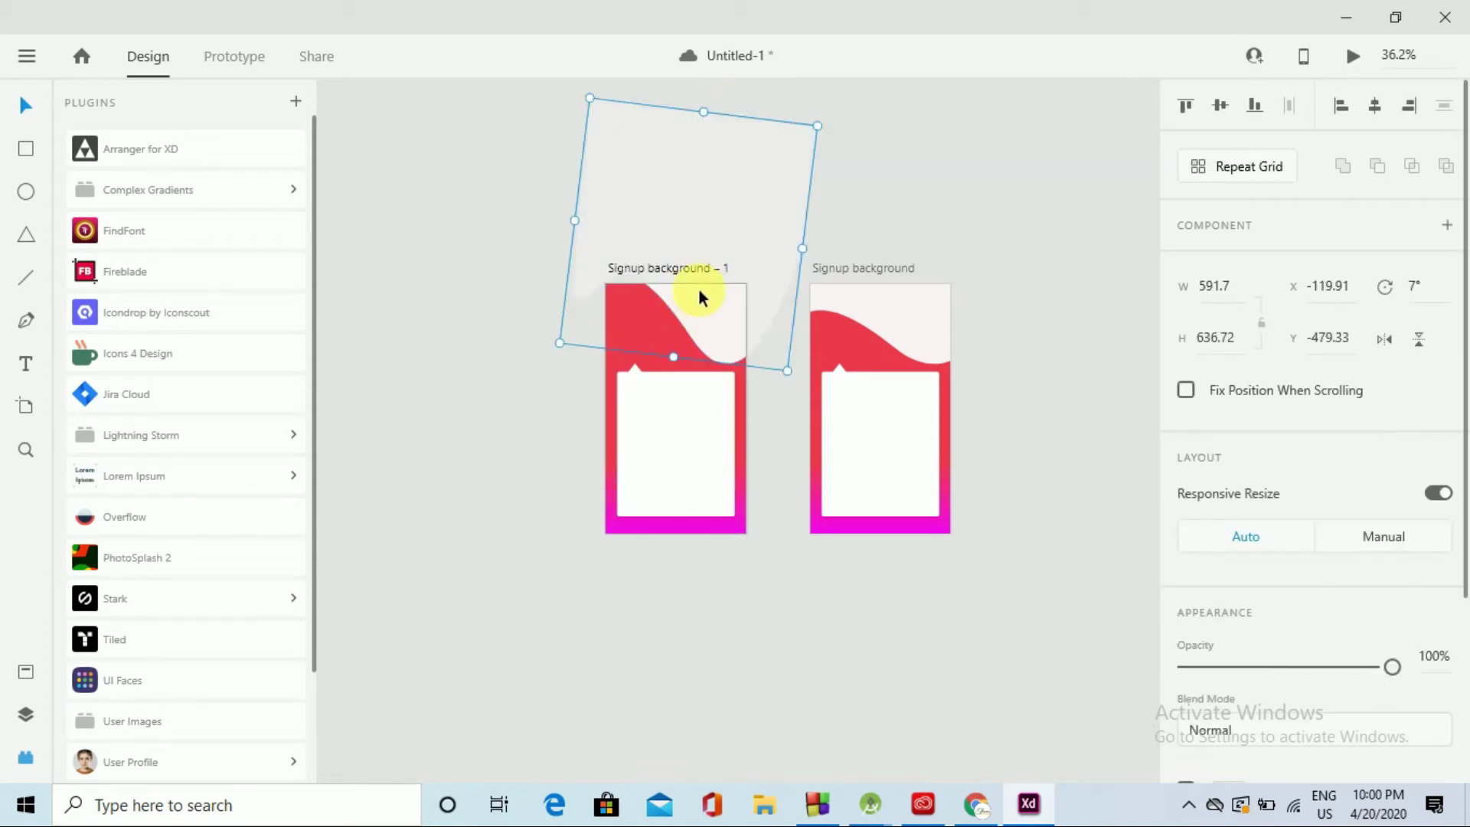
Widen the copied artboard's wave to 801.24, rotate it to -5° and place it at about X -179, Y -238
left_click_drag(796, 339, 892, 327)
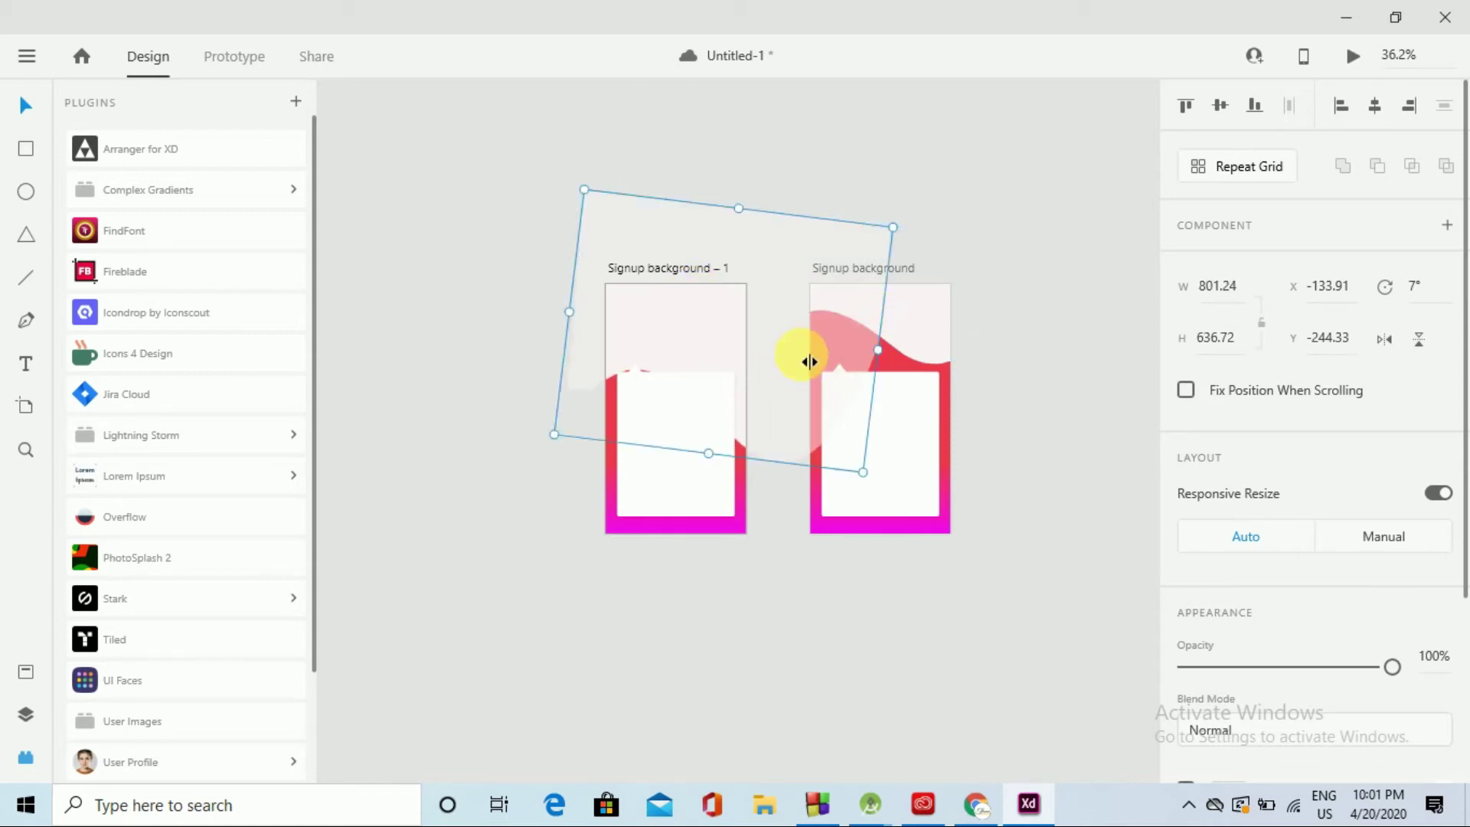
mouse_move(733, 247)
left_mouse_down()
mouse_move(719, 239)
mouse_move(713, 265)
left_mouse_up()
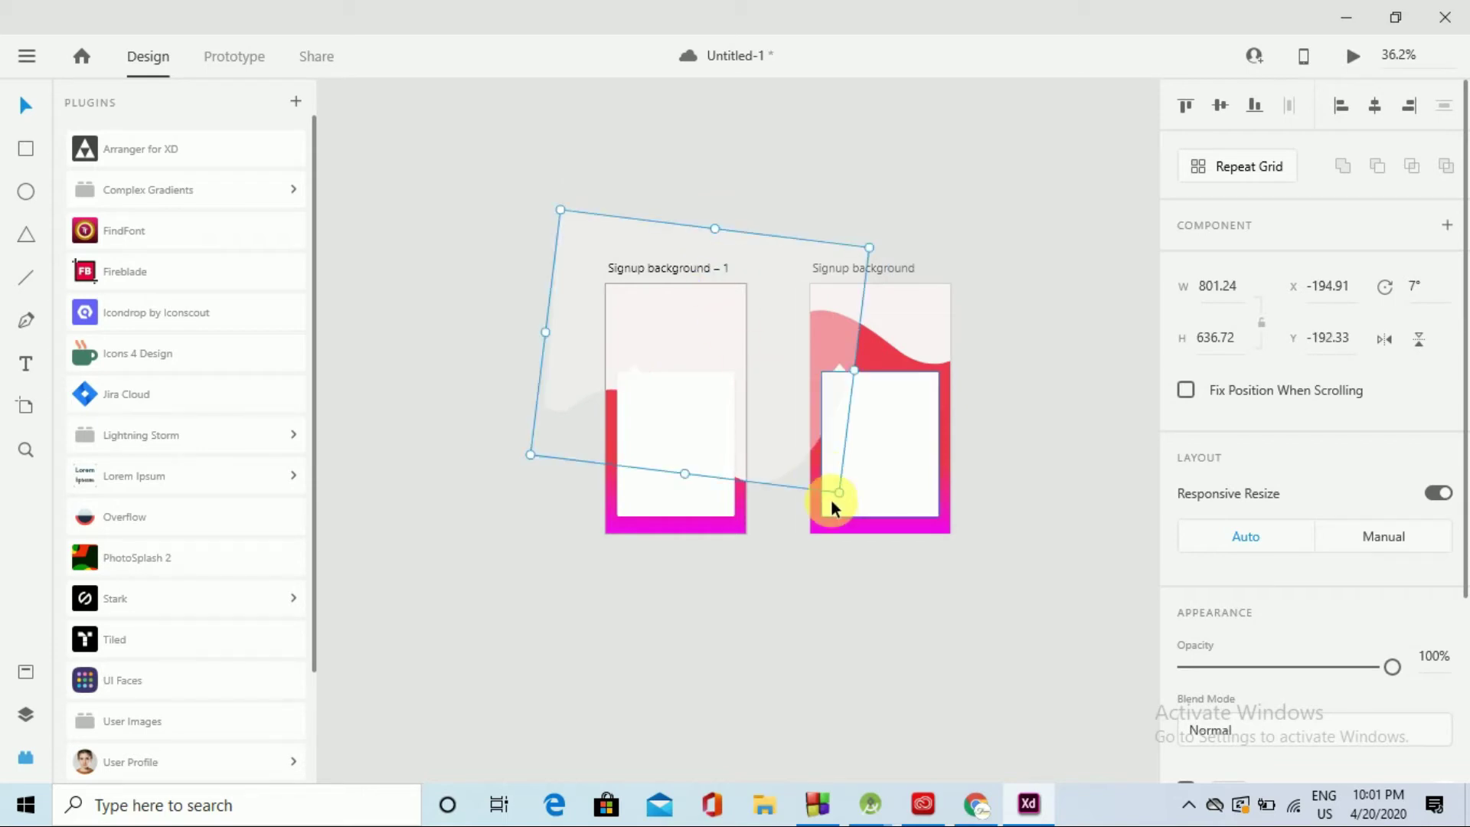
left_click_drag(843, 499, 870, 469)
left_click_drag(586, 257, 641, 292)
Move the pointer triangle on the copied artboard up to Y 164
double_click(685, 402)
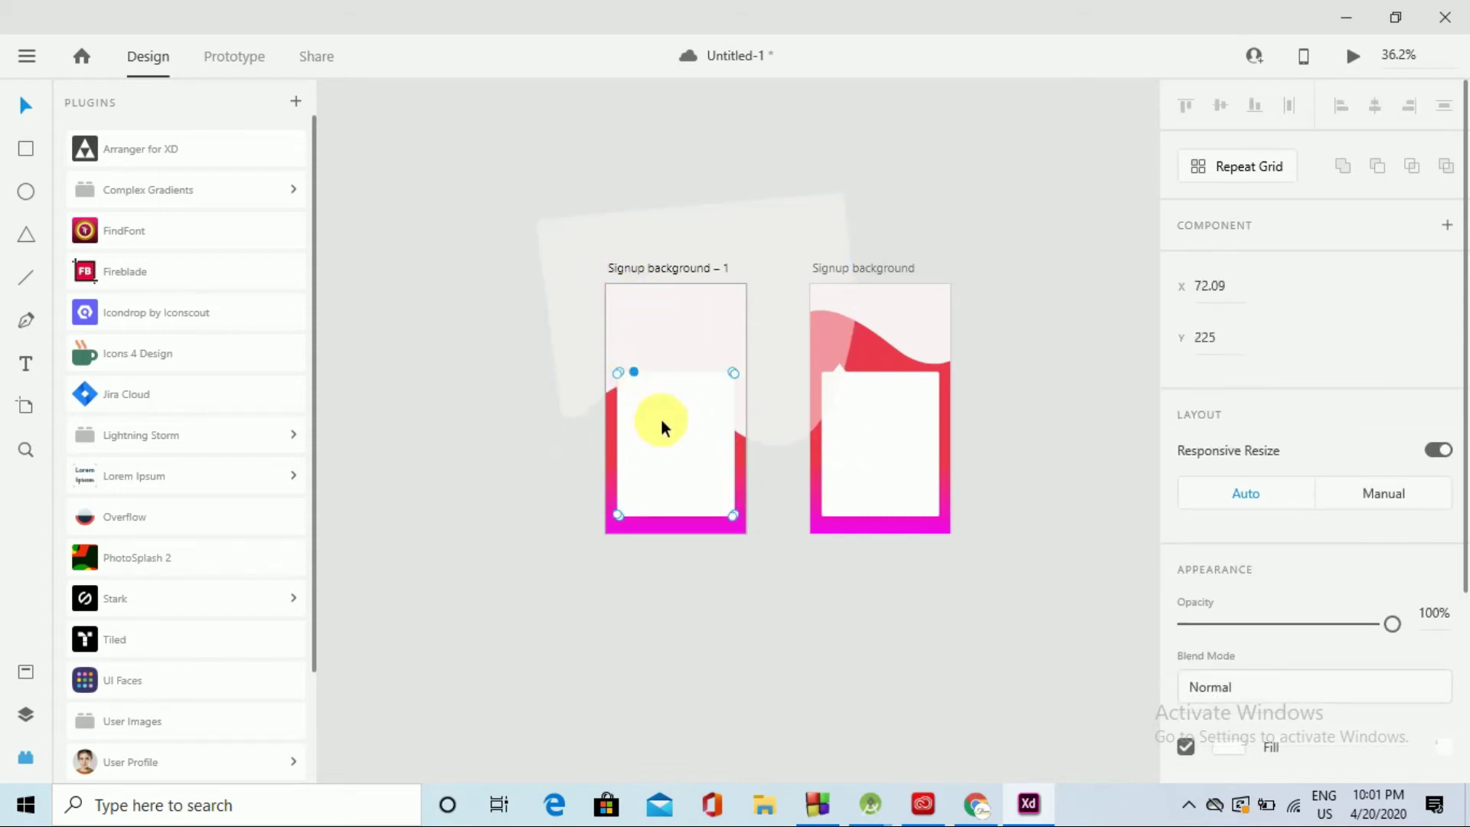
key("Escape")
left_click(634, 372)
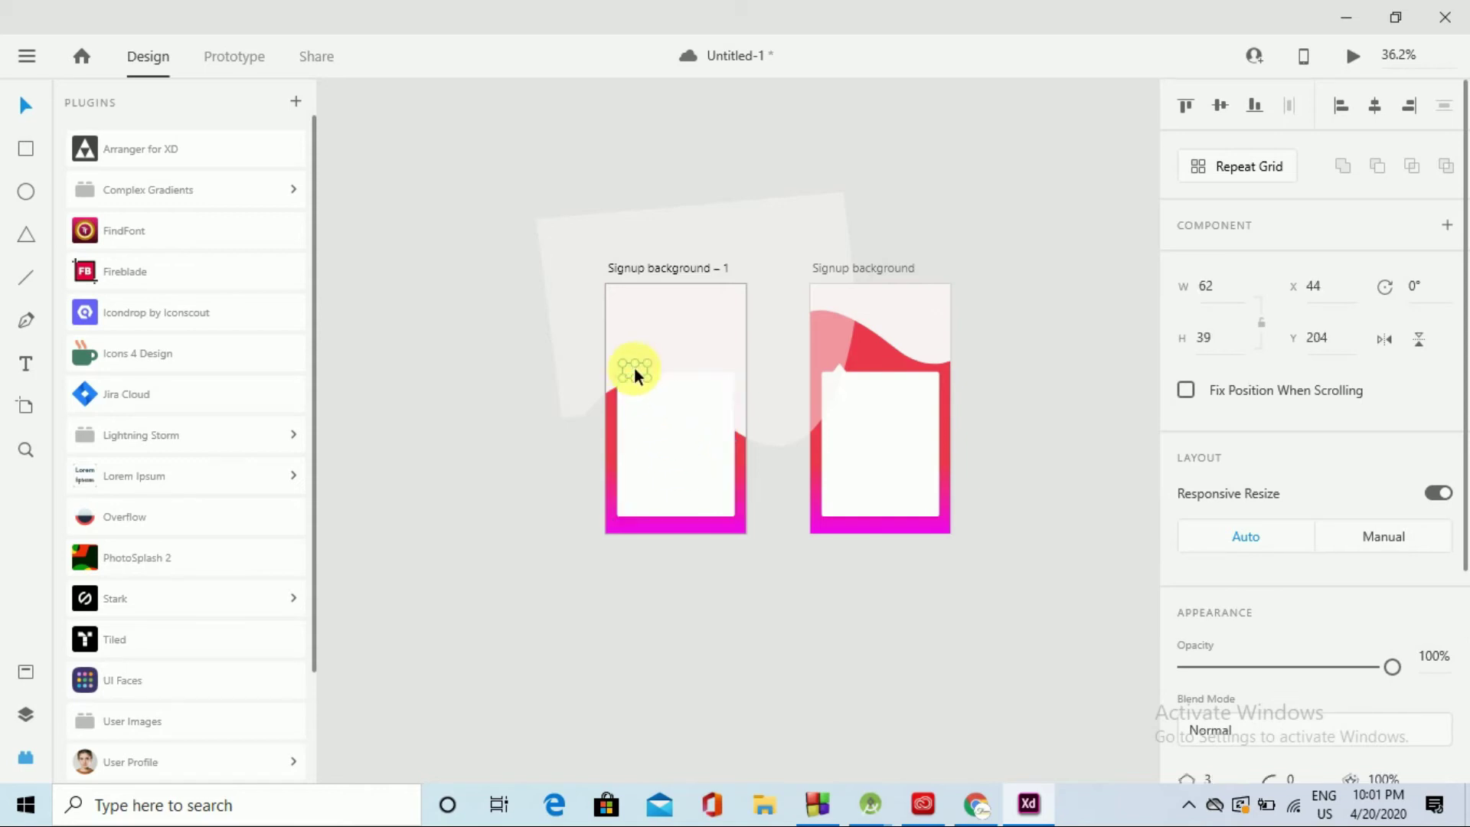
key("Up")
key("Up")
key("Up")
key("Up")
key("Up")
key("Up")
key("Up")
key("Up")
key("Up")
key("Up")
key("Up")
key("Up")
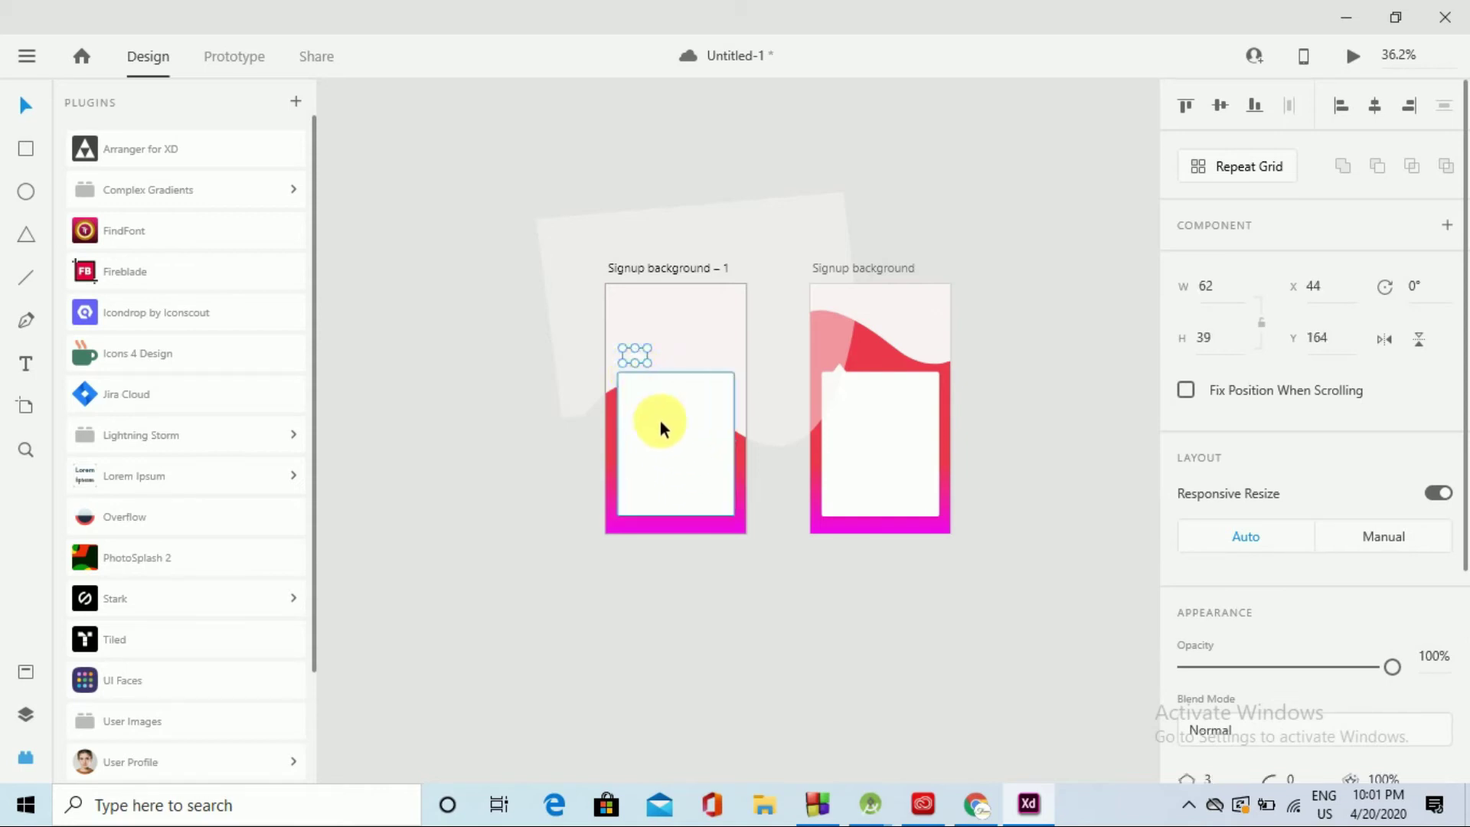
Raise the copied artboard's white card to about Y 194 and shift the triangle to X 51 on its upper edge
left_click(676, 465)
key("Up")
key("Up")
key("Up")
key("Up")
key("Up")
key("Up")
key("Up")
key("Up")
key("Up")
key("Up")
key("Up")
key("Up")
key("Up")
key("Up")
key("Up")
key("Up")
key("Up")
key("Up")
key("Up")
key("Up")
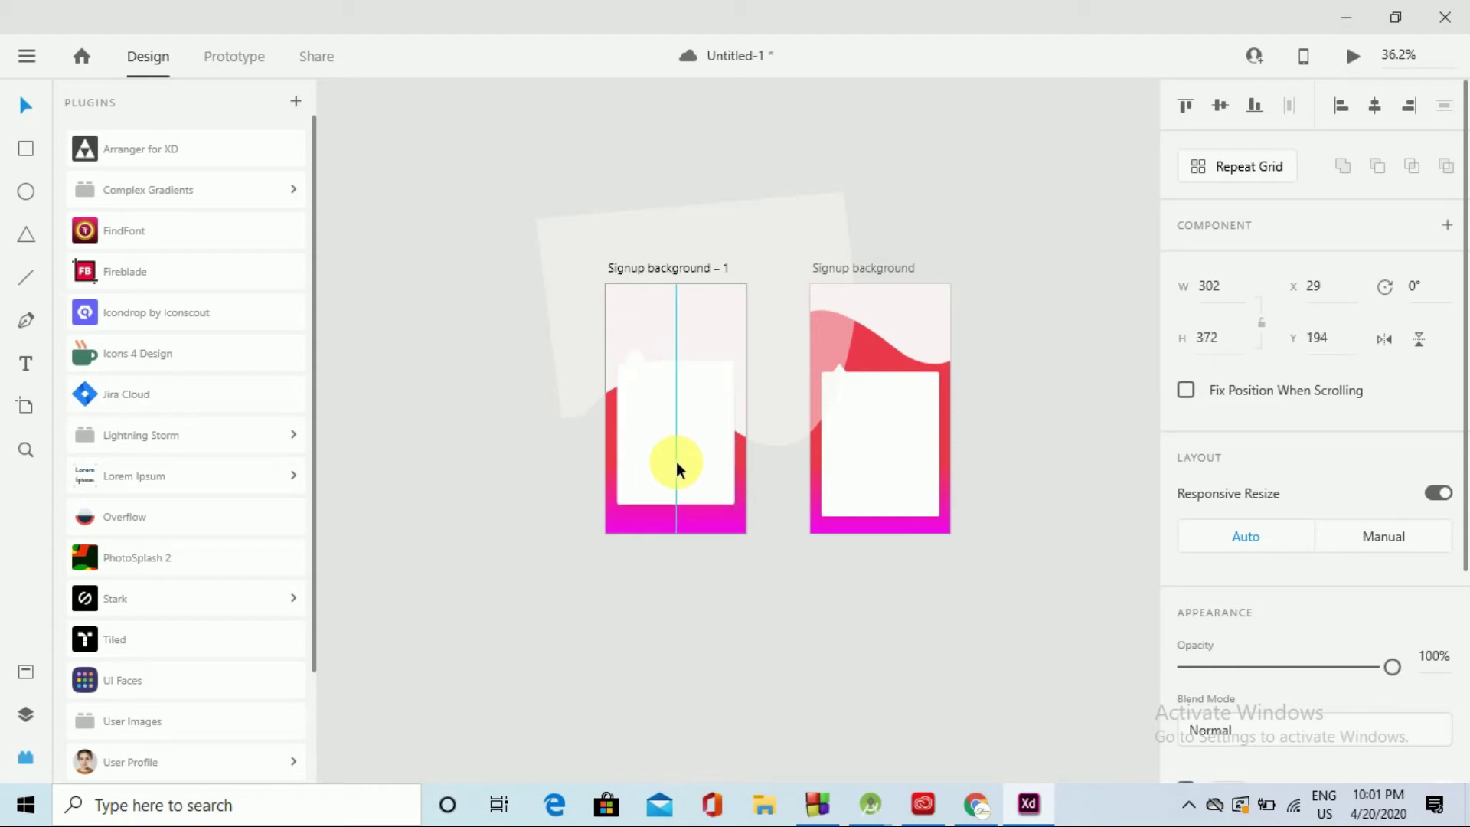
left_click(636, 356)
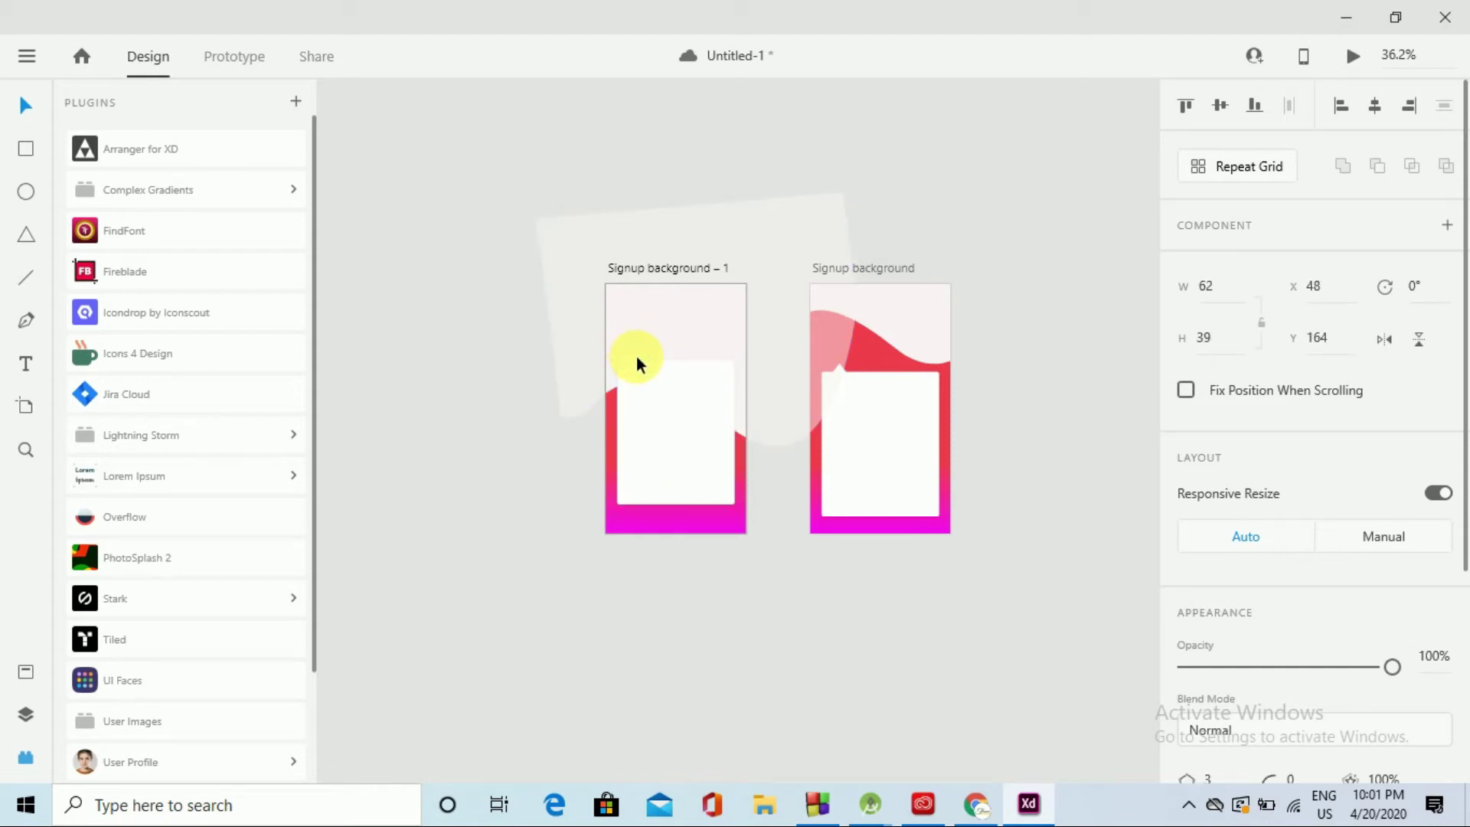
key("Right")
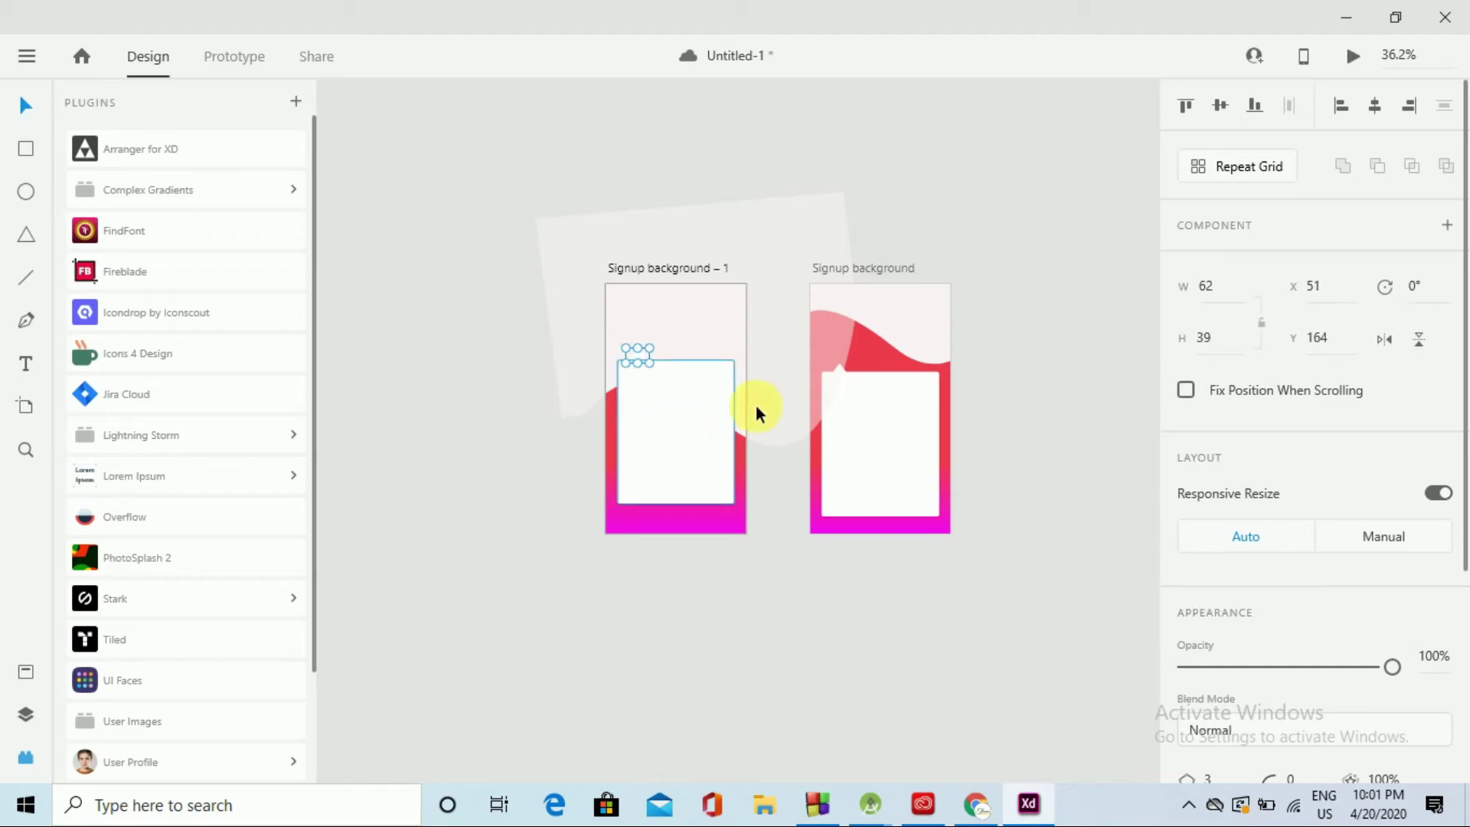
left_click(707, 487)
left_click_drag(683, 490, 680, 503)
left_click(785, 617)
left_click(689, 476)
left_click(756, 595)
Rename the copied artboard as "Signin background"
double_click(714, 271)
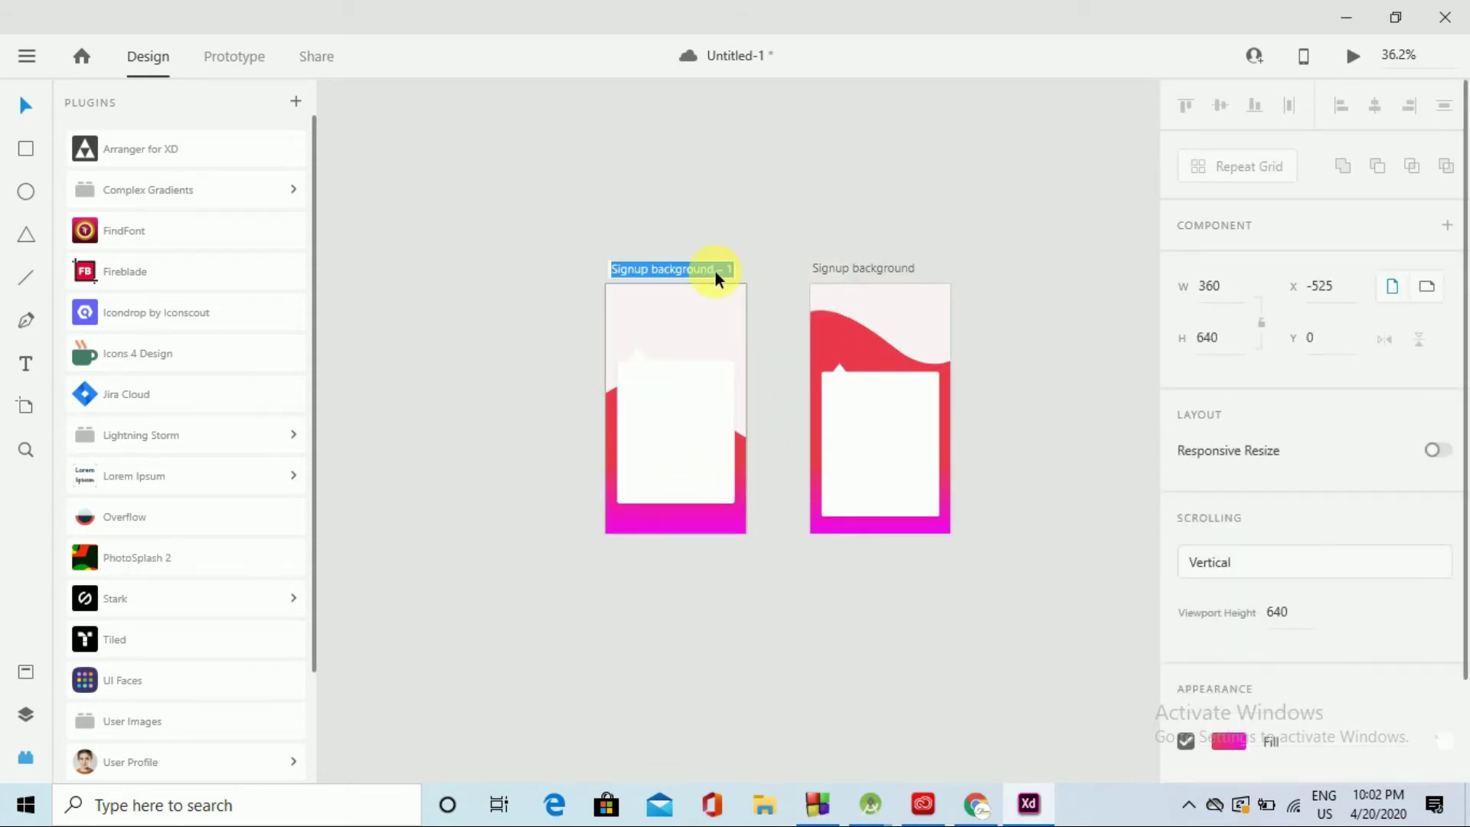
key("BackSpace")
type("in b")
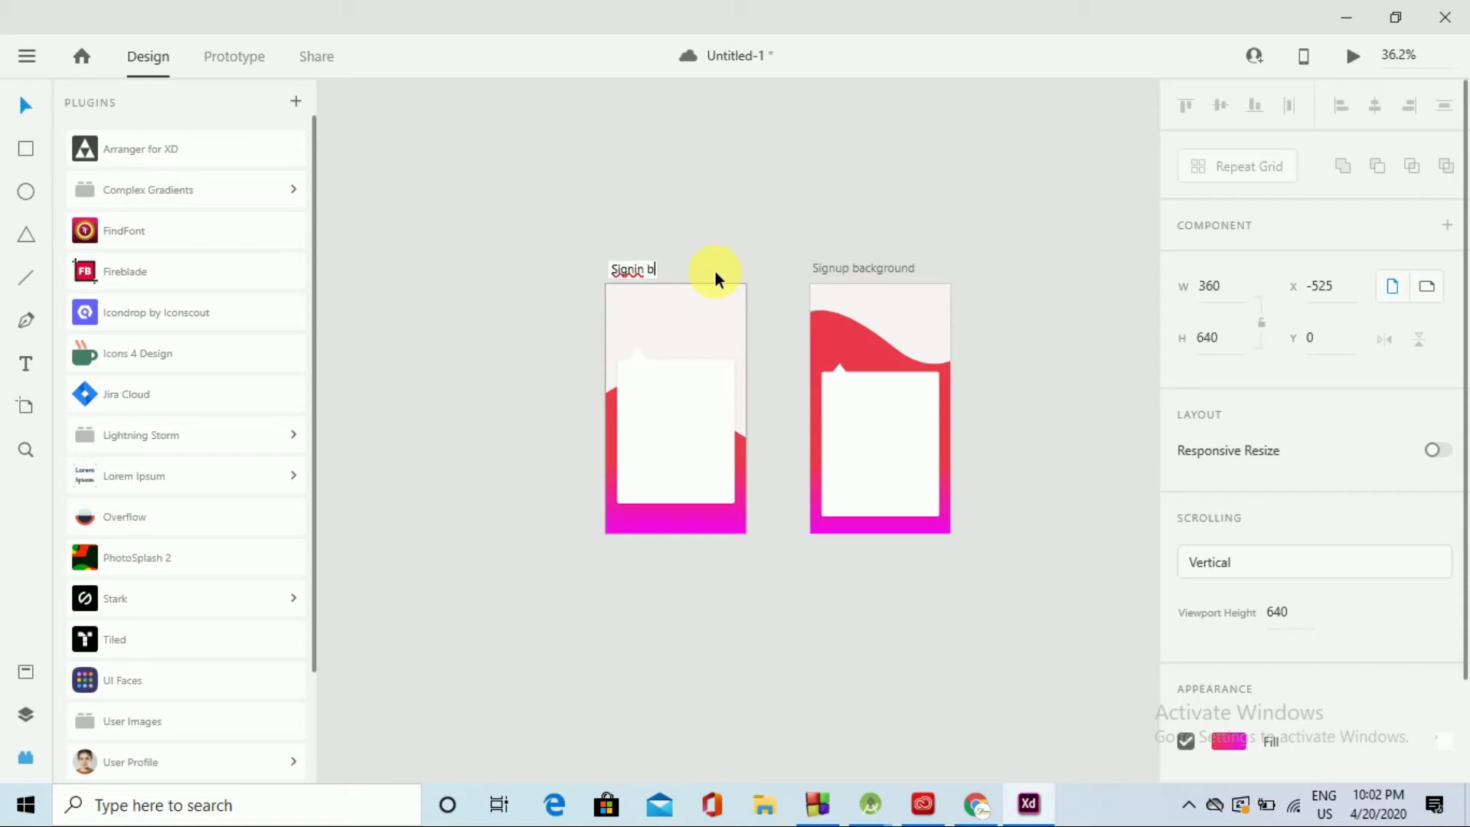
type("ackgro")
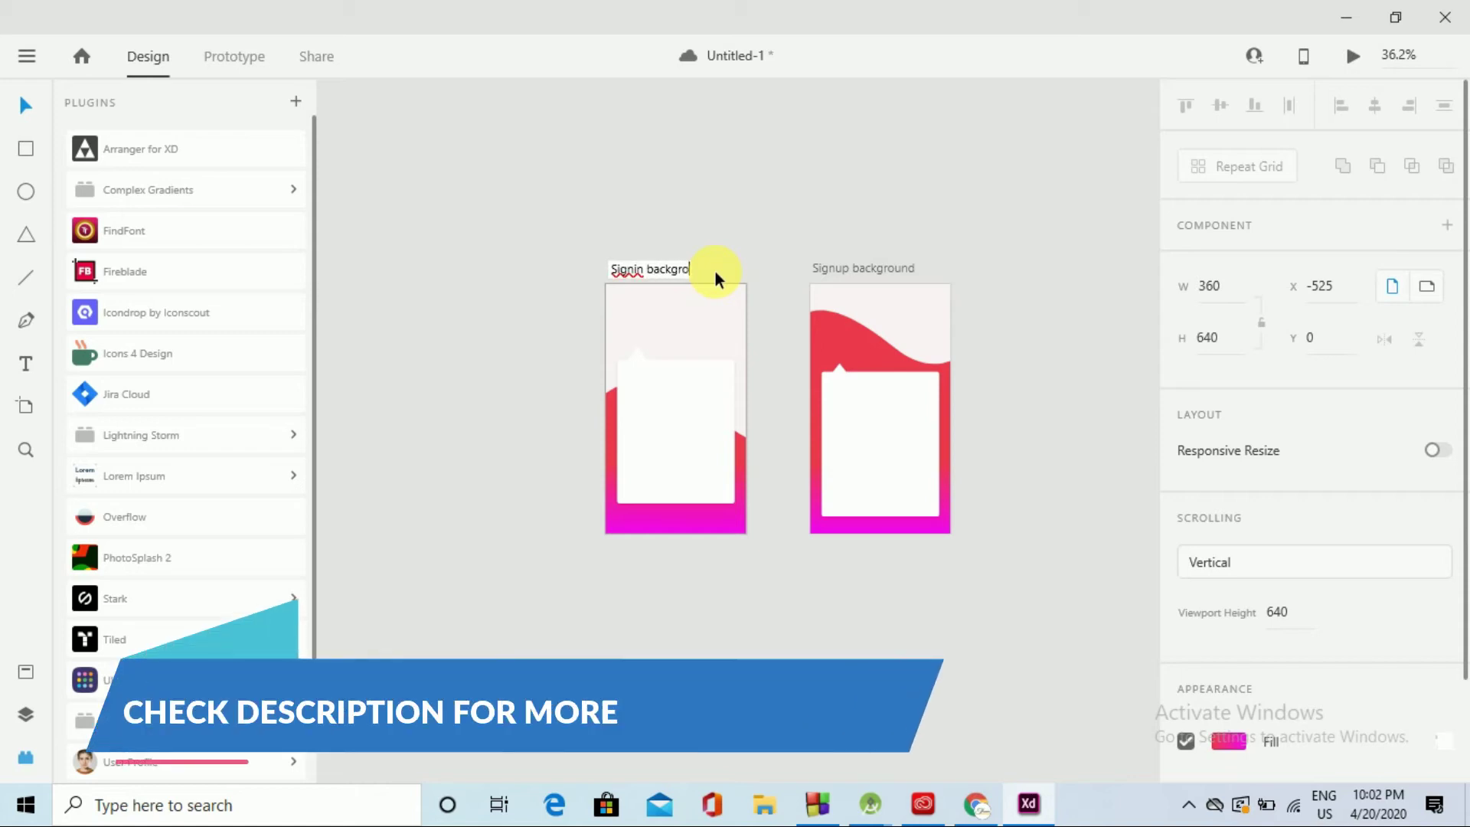
type("und")
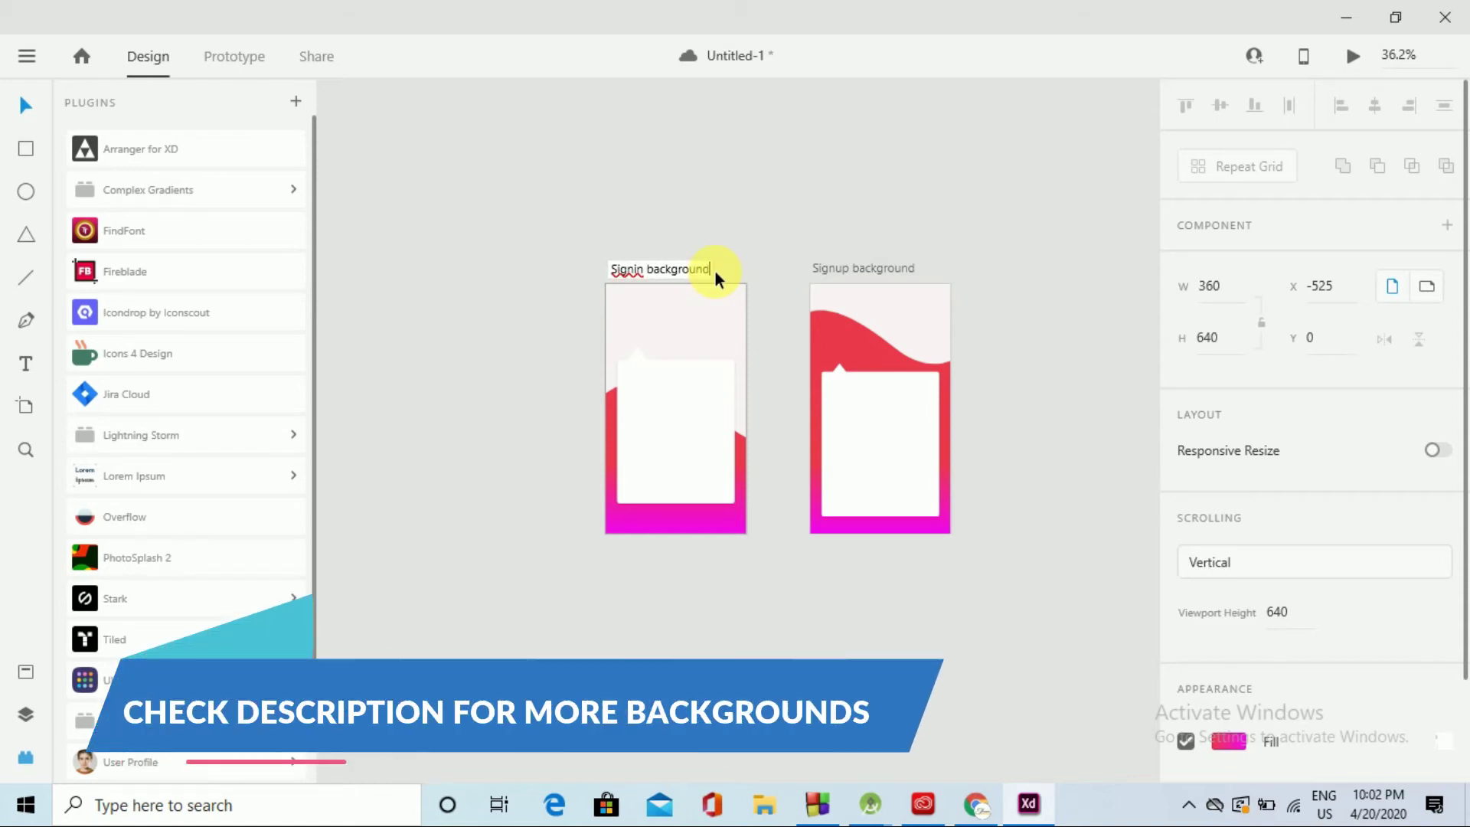
key("Return")
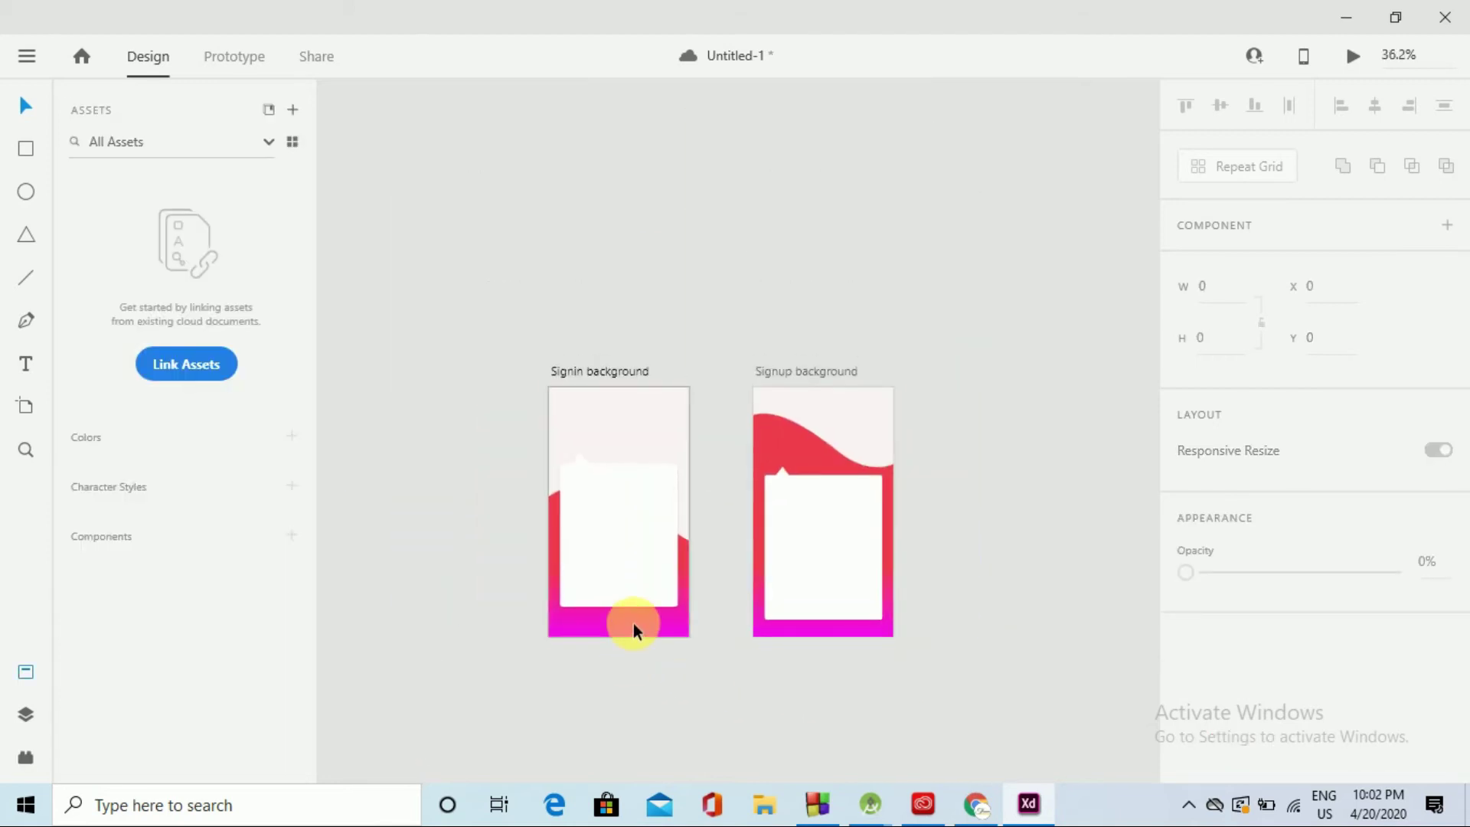
Duplicate the Signin background artboard to the right of Signup background and delete the card and triangle from the copy
left_click_drag(561, 619, 1053, 616)
left_click(1045, 715)
scroll(1046, 715, "right", 3)
scroll(1046, 715, "down", 1)
left_click(838, 471)
key("Delete")
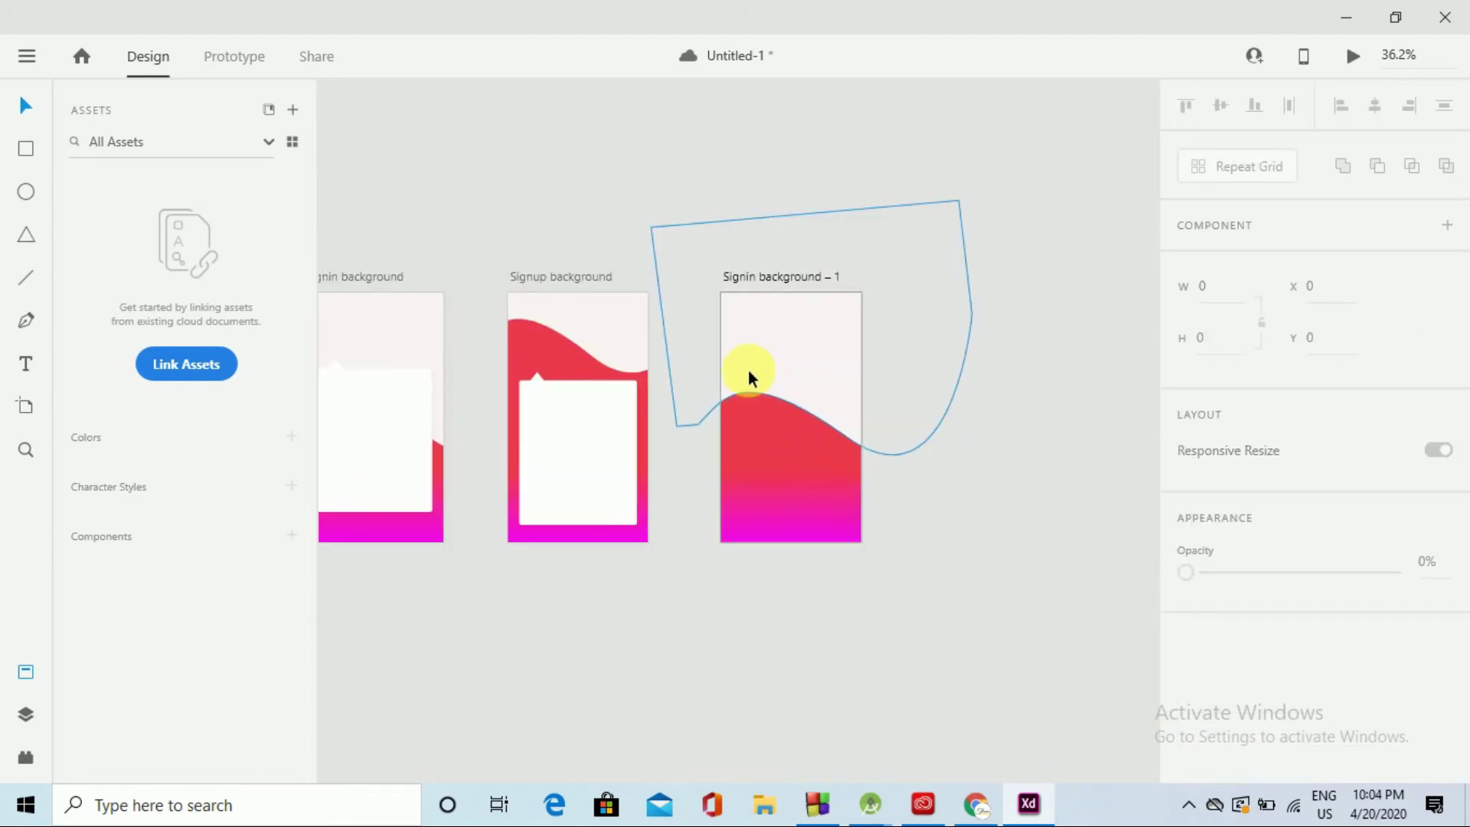
Flip the new artboard's wave horizontally and move it to about X -168, Y -319
left_click(857, 383)
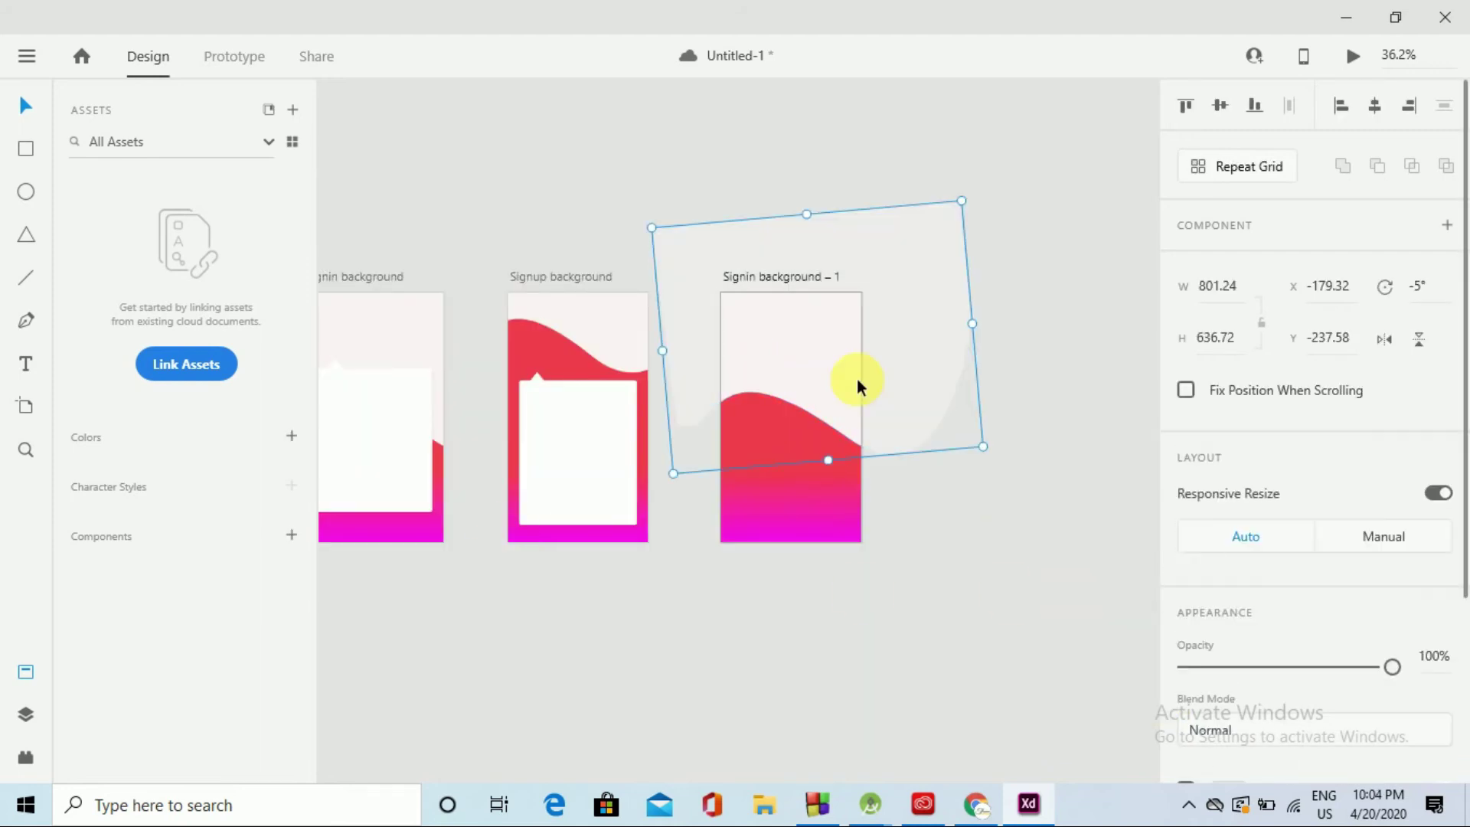
left_click(1389, 343)
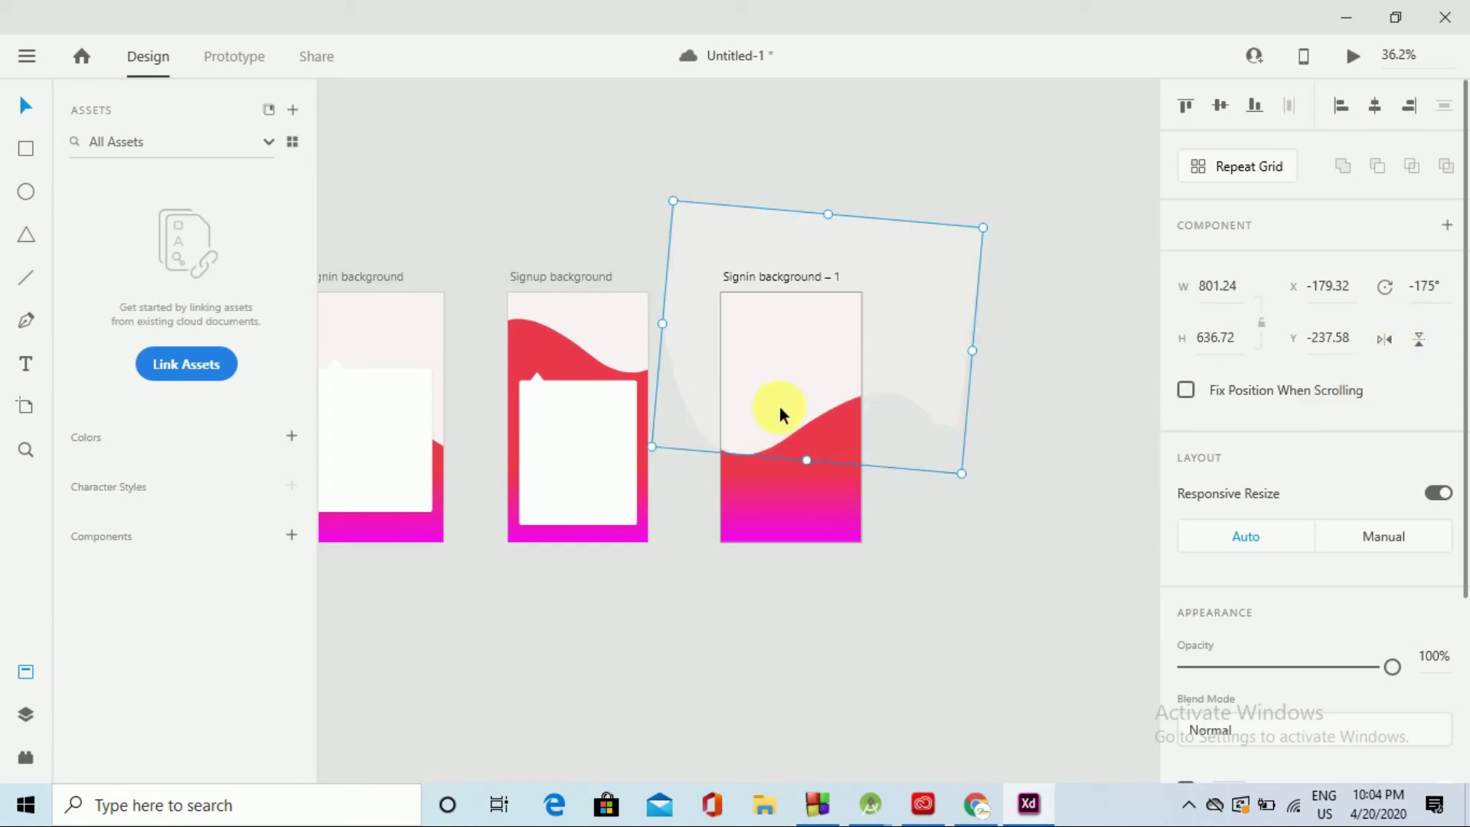
mouse_move(779, 383)
left_mouse_down()
mouse_move(787, 344)
mouse_move(781, 358)
left_mouse_up()
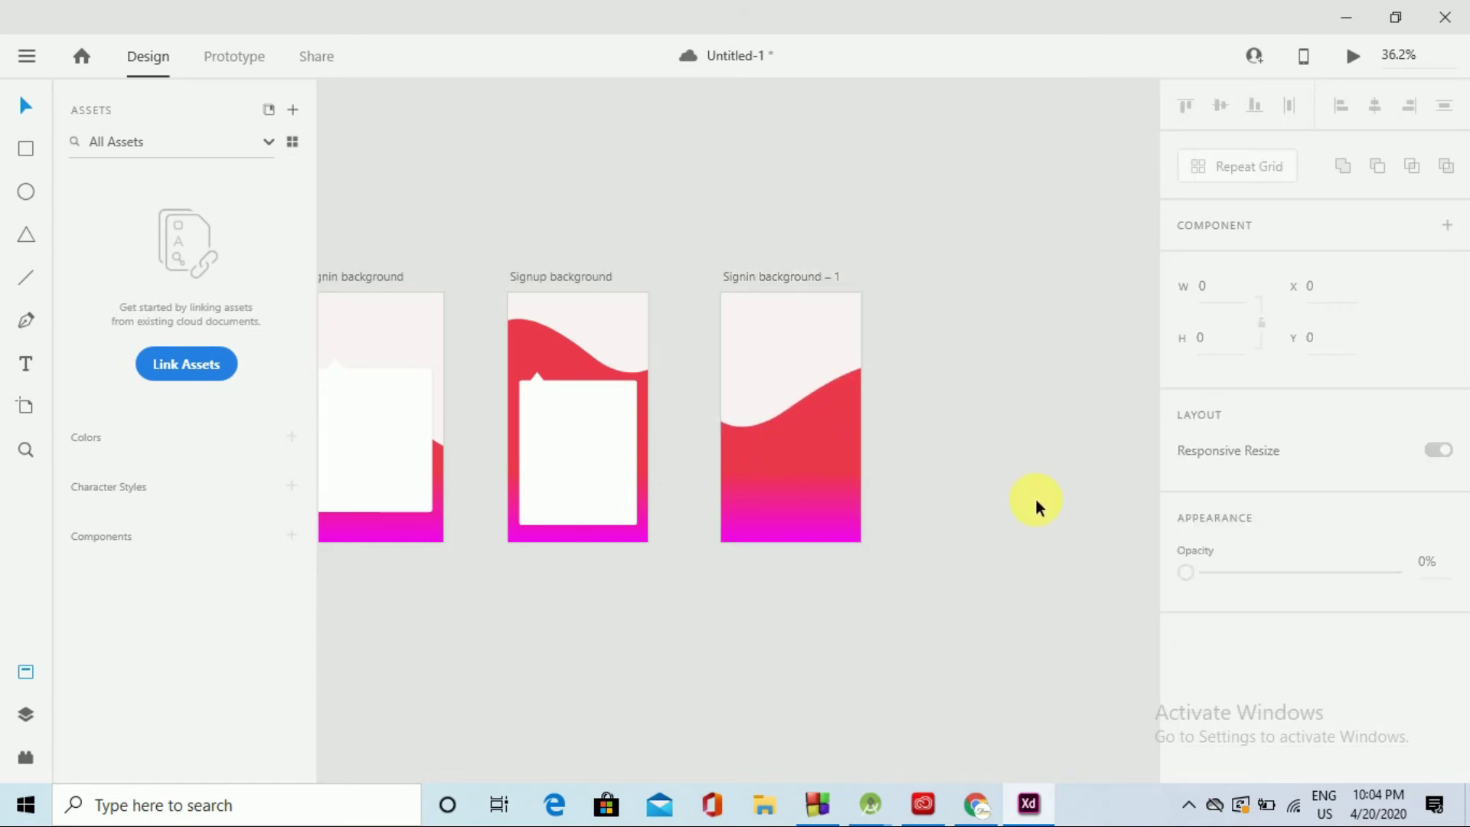
mouse_move(793, 375)
left_mouse_down()
mouse_move(793, 396)
mouse_move(797, 374)
left_mouse_up()
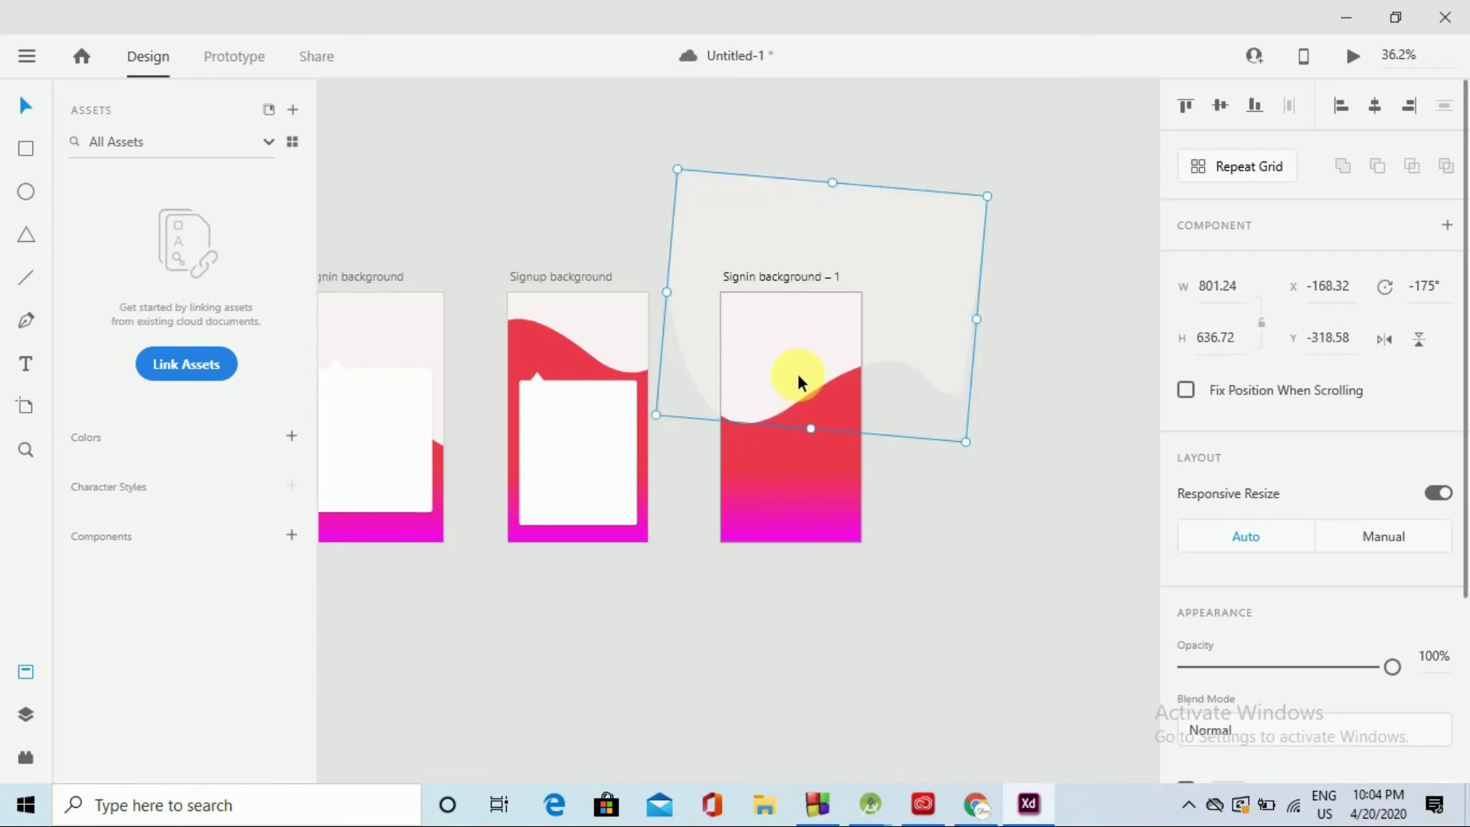
left_click(857, 314)
Rename the new artboard without a card as "Welcome screen"
double_click(836, 277)
type("Welcome screen")
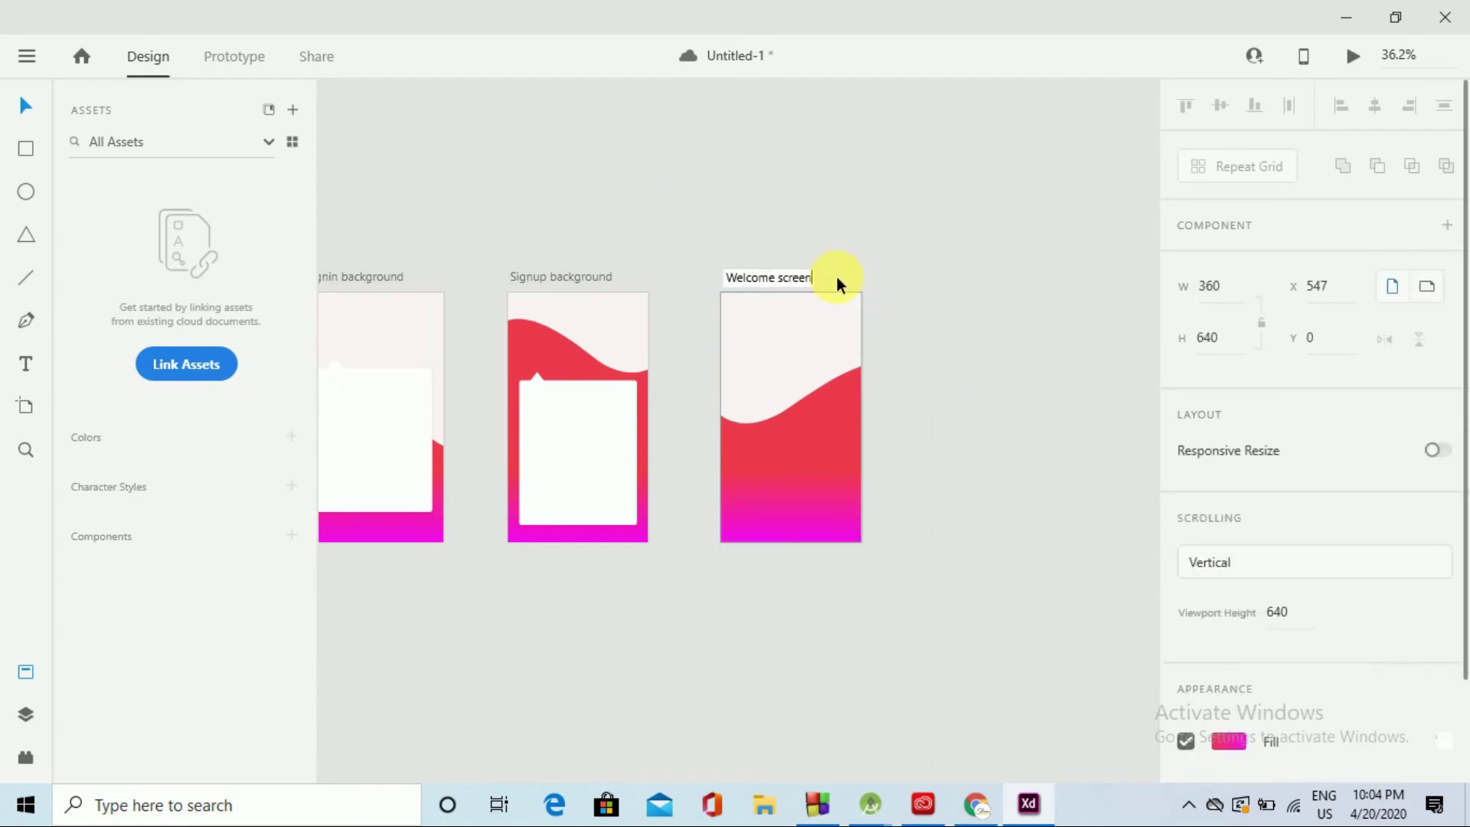
left_click(1025, 681)
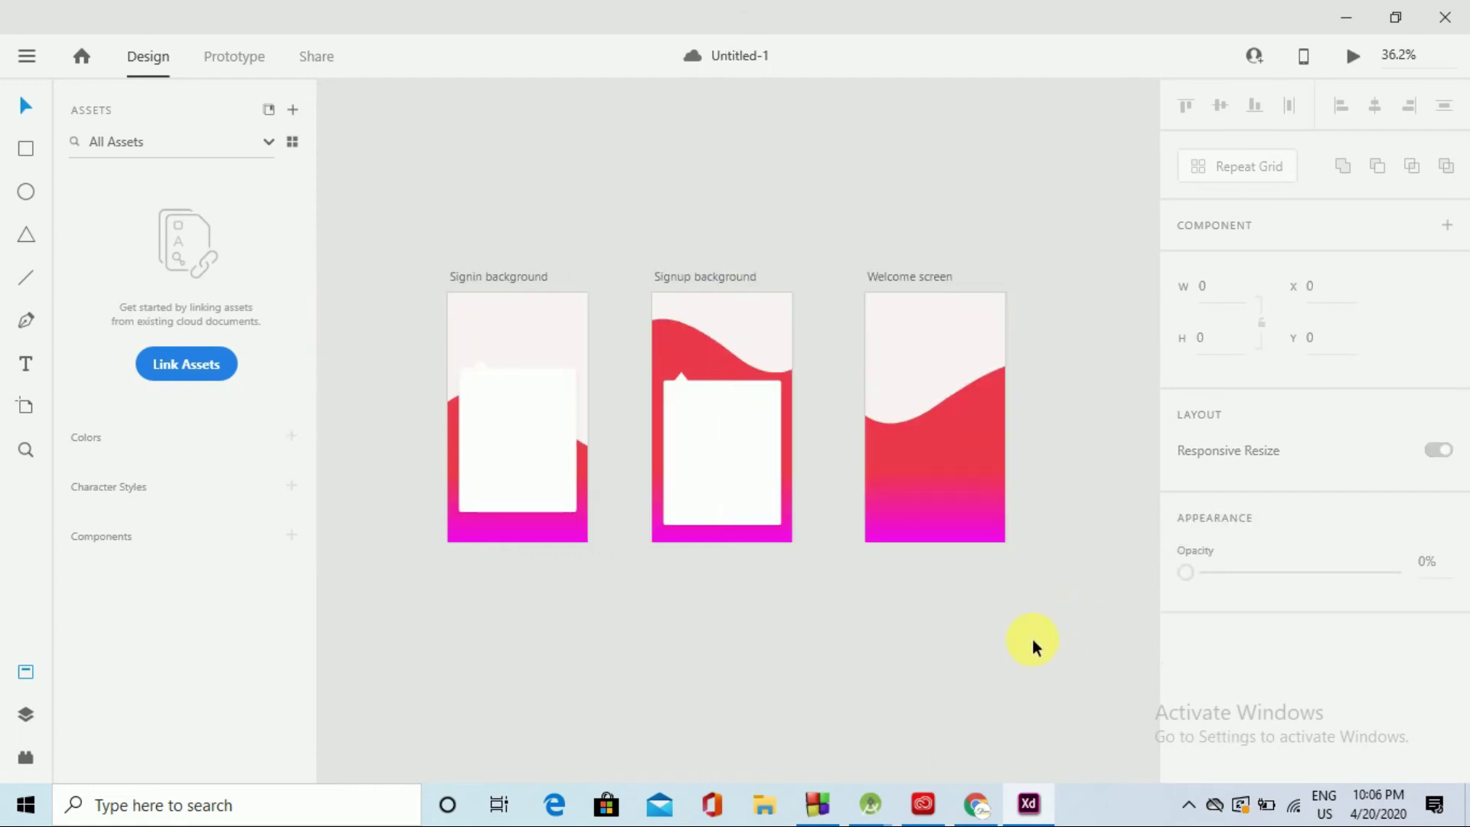
scroll(1032, 640, "right", 3)
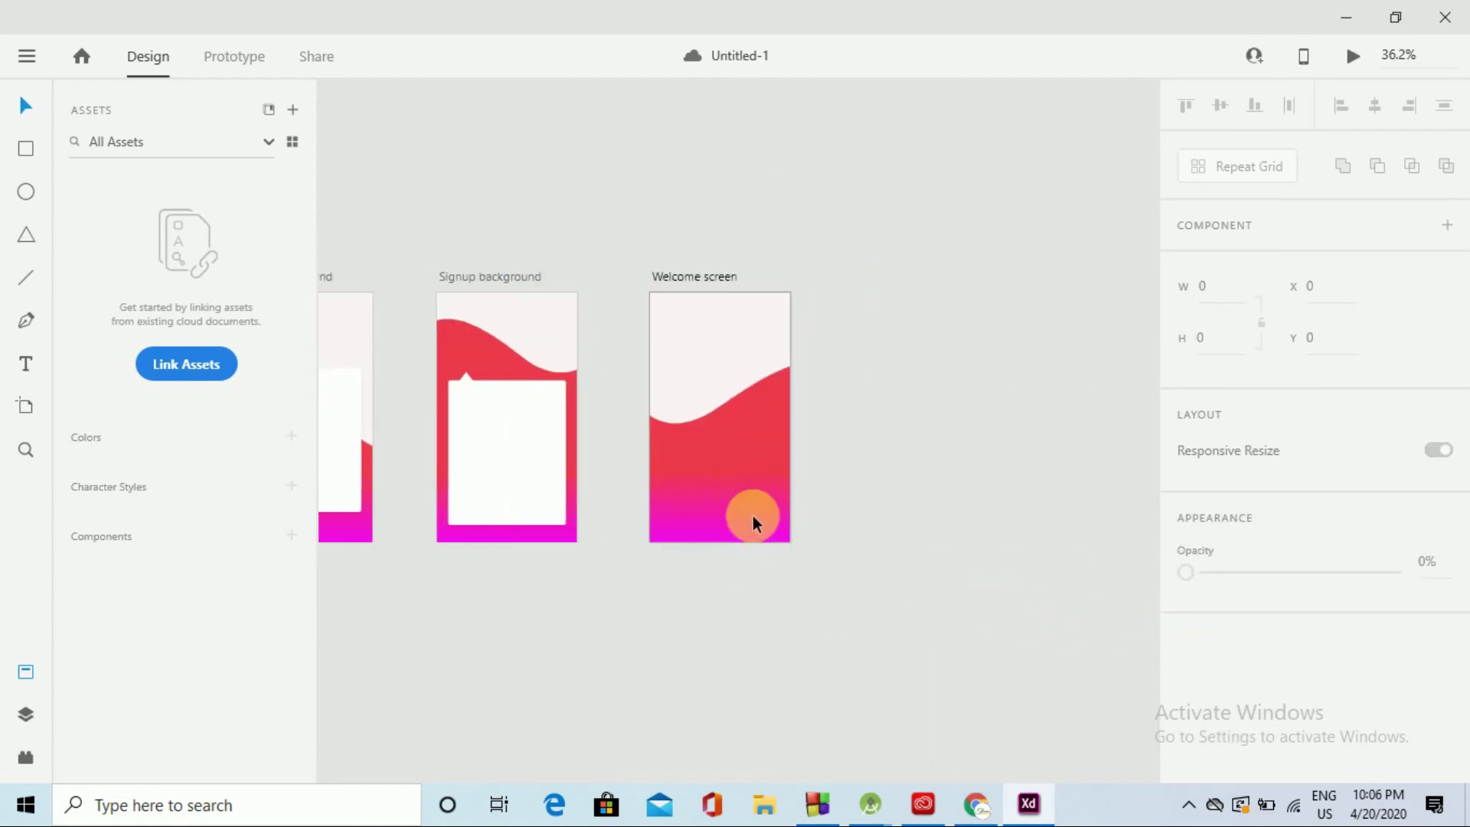
Duplicate the Welcome screen artboard to its right and lower the copy's wave to about X -176, Y -126
left_click(770, 505)
left_click_drag(770, 506, 977, 497)
left_click(954, 394)
left_click_drag(931, 384, 929, 421)
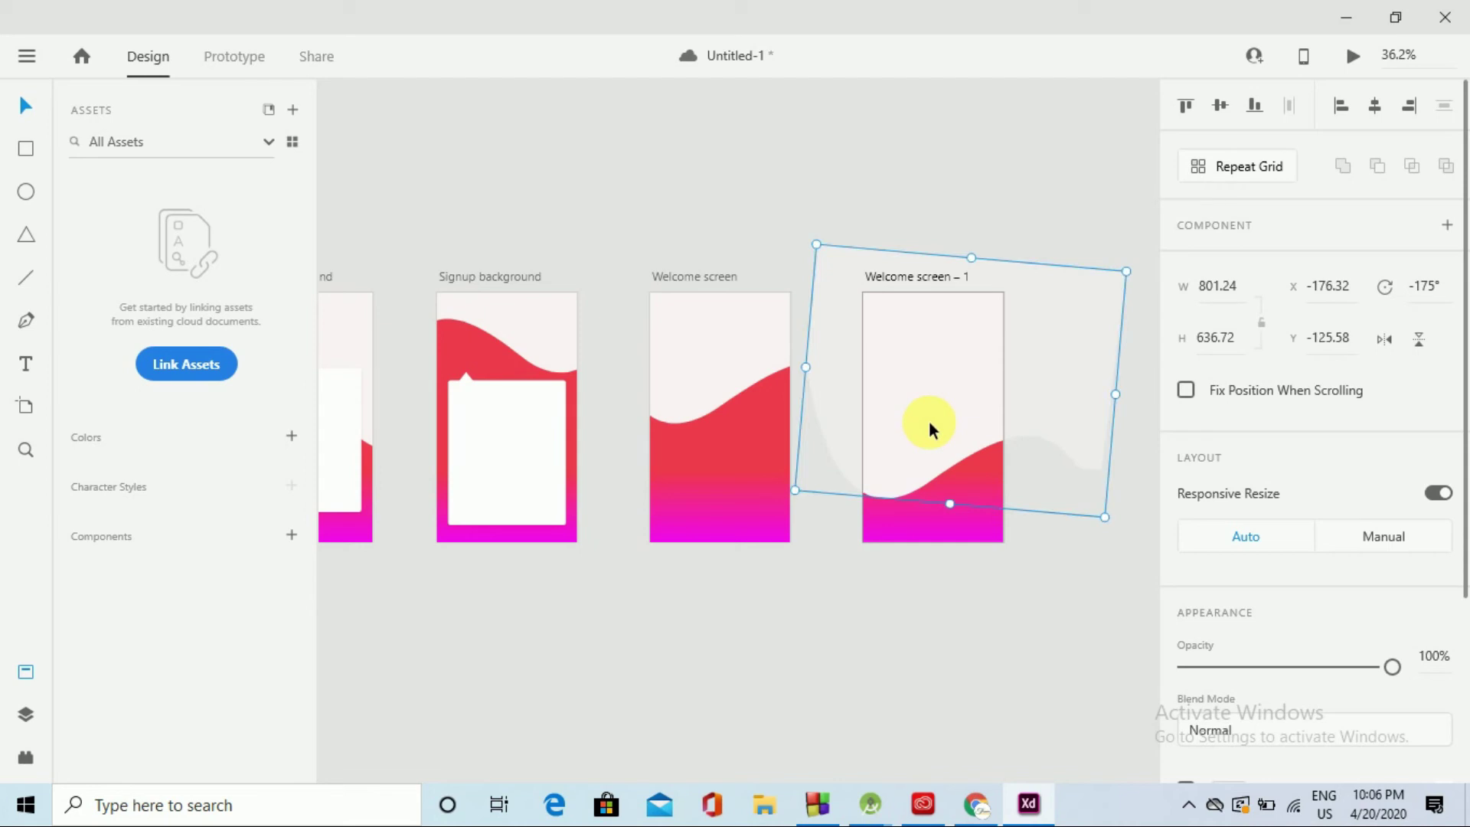
left_click(1063, 549)
Narrow the wave on the Welcome screen copy and fine-tune its tilt
left_click(980, 421)
left_click_drag(1115, 394, 1023, 397)
left_click_drag(654, 498, 641, 490)
left_click(952, 604)
Rename the Welcome screen copy as "Forget password screen"
left_click_drag(610, 664, 304, 672)
double_click(1068, 277)
key("BackSpace")
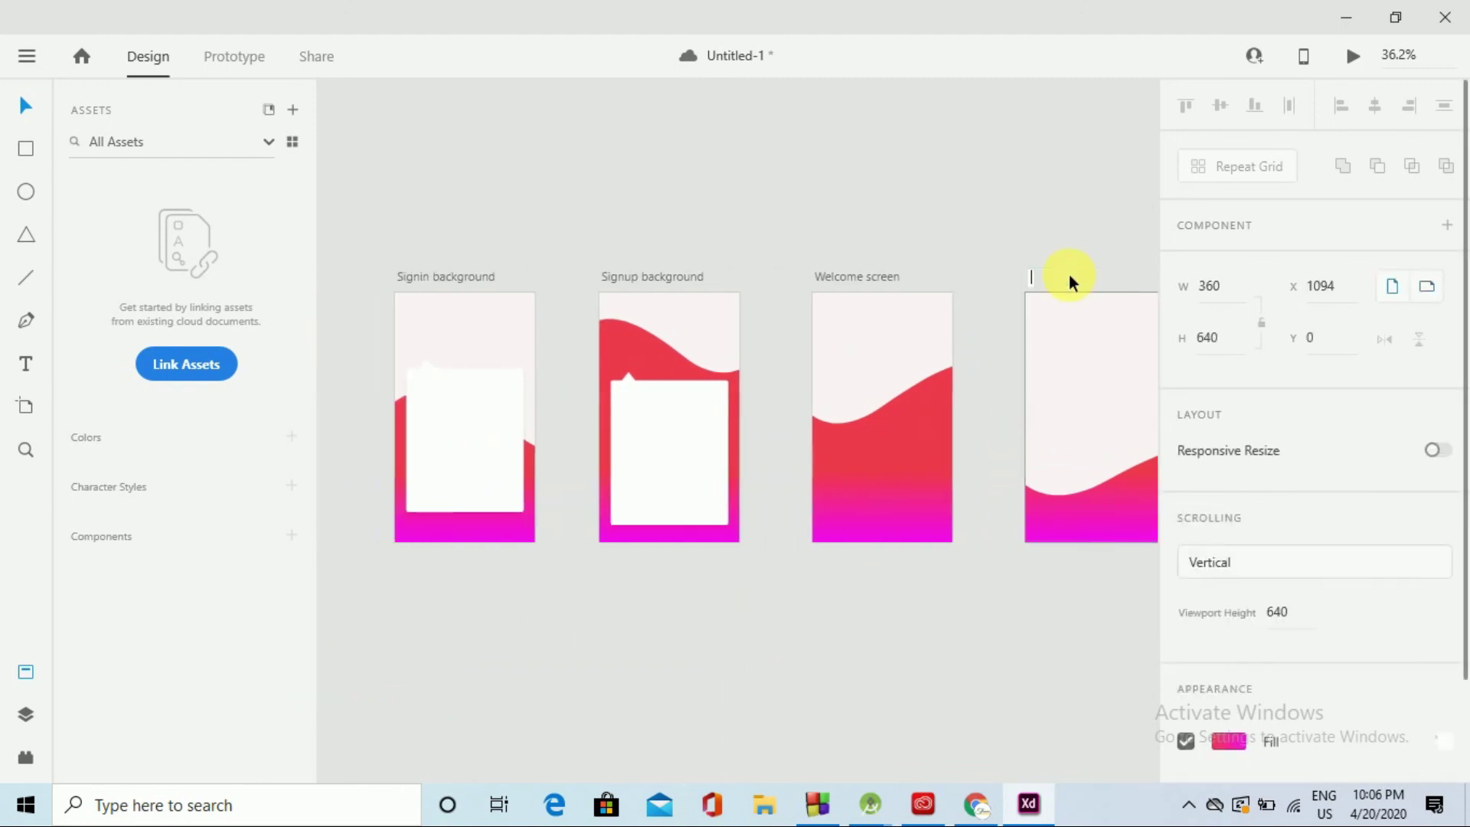
type("Forget password screen")
left_click(928, 640)
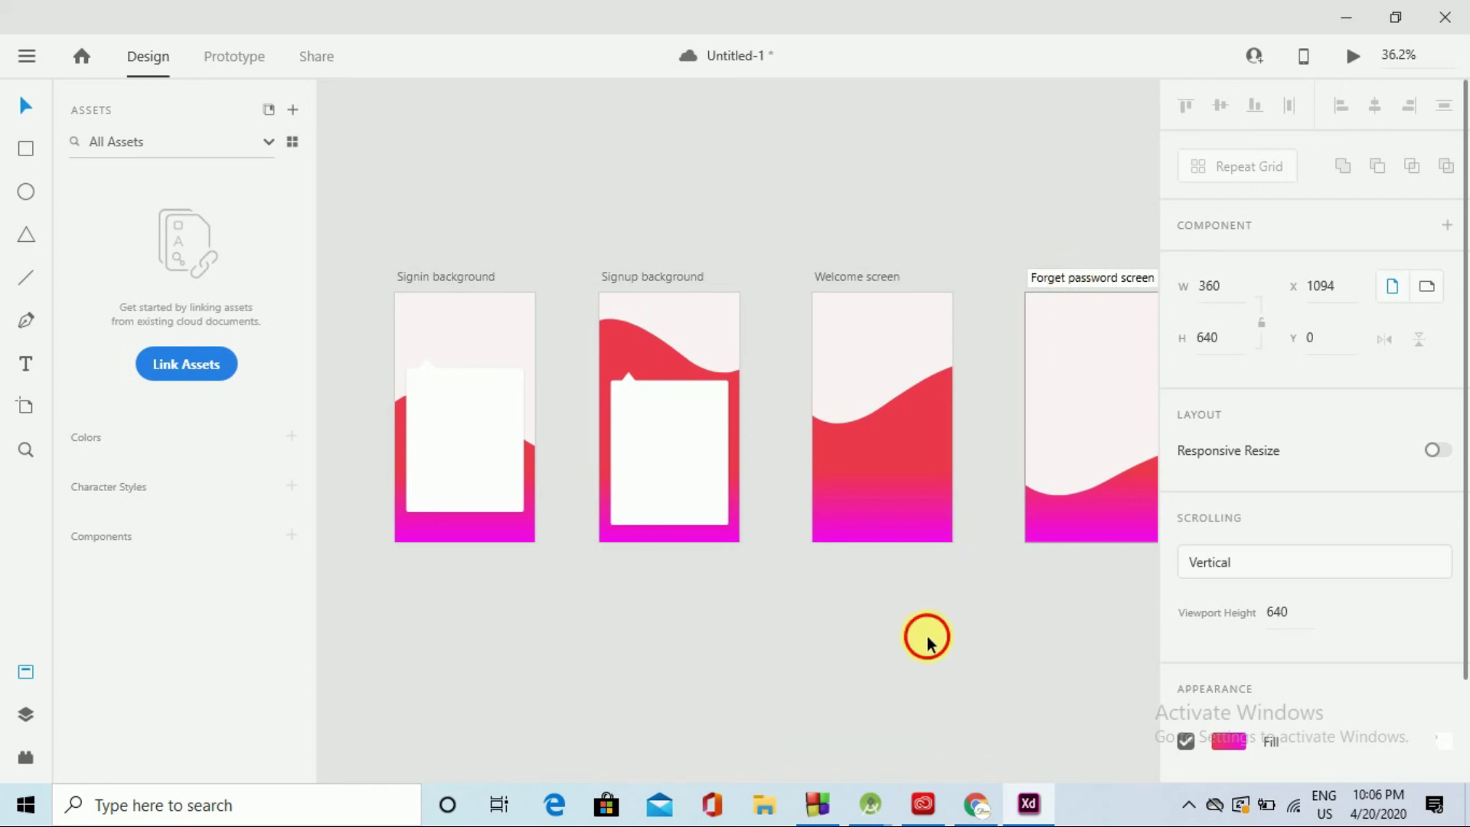
Move the Welcome screen artboard to the left of Signin background and the Forget password screen next to Signup background
scroll(1089, 709, "right", 2)
left_click_drag(737, 485, 462, 470)
left_click(1104, 636)
scroll(1103, 636, "right", 3)
left_click_drag(1108, 518, 876, 518)
left_click(380, 633)
Rotate the Welcome screen's wave to -163° and narrow it to a width of 732.73
scroll(398, 630, "left", 4)
scroll(463, 618, "up", 2)
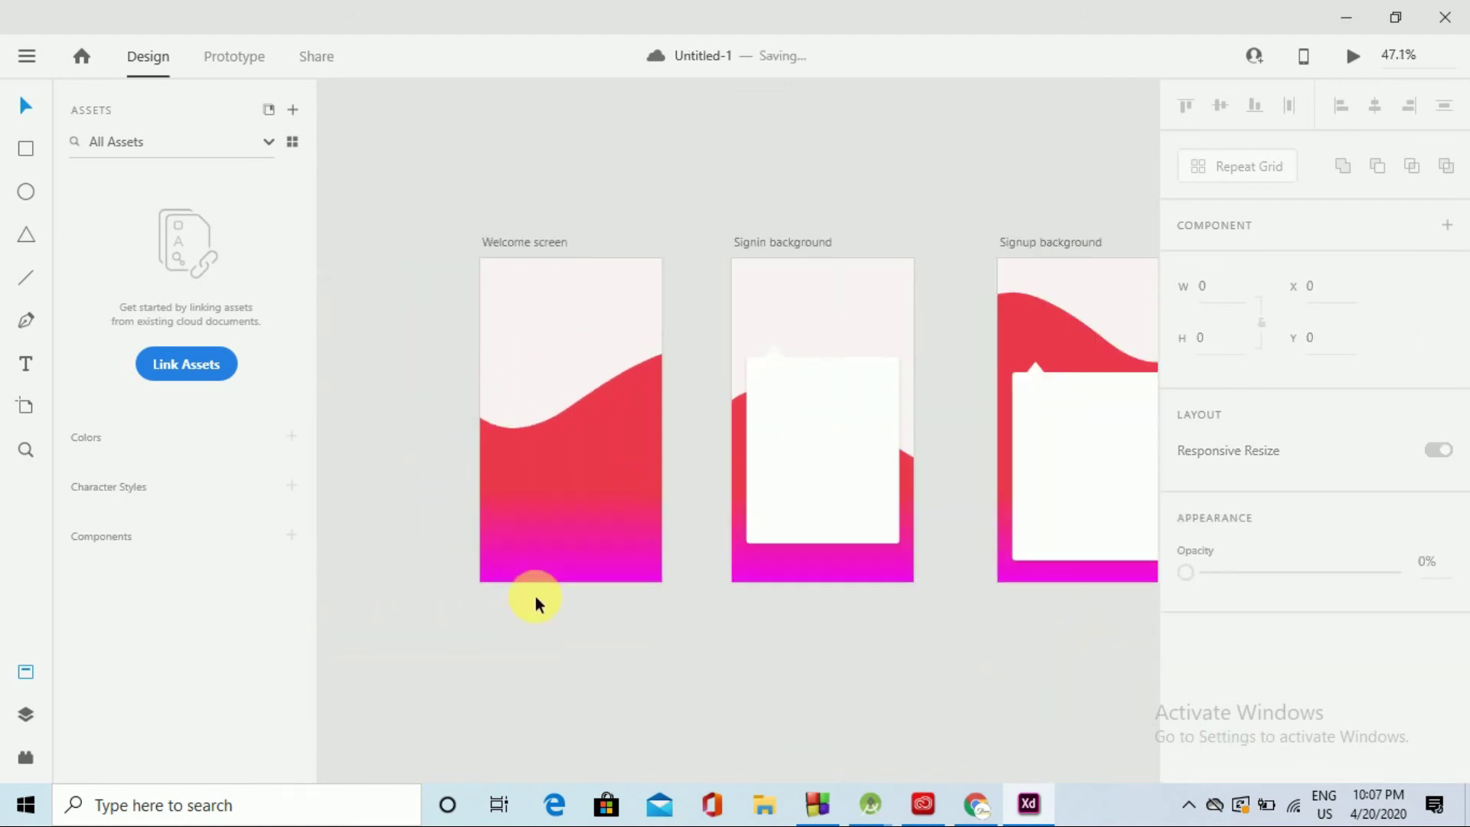
left_click(588, 382)
left_click_drag(401, 422, 370, 397)
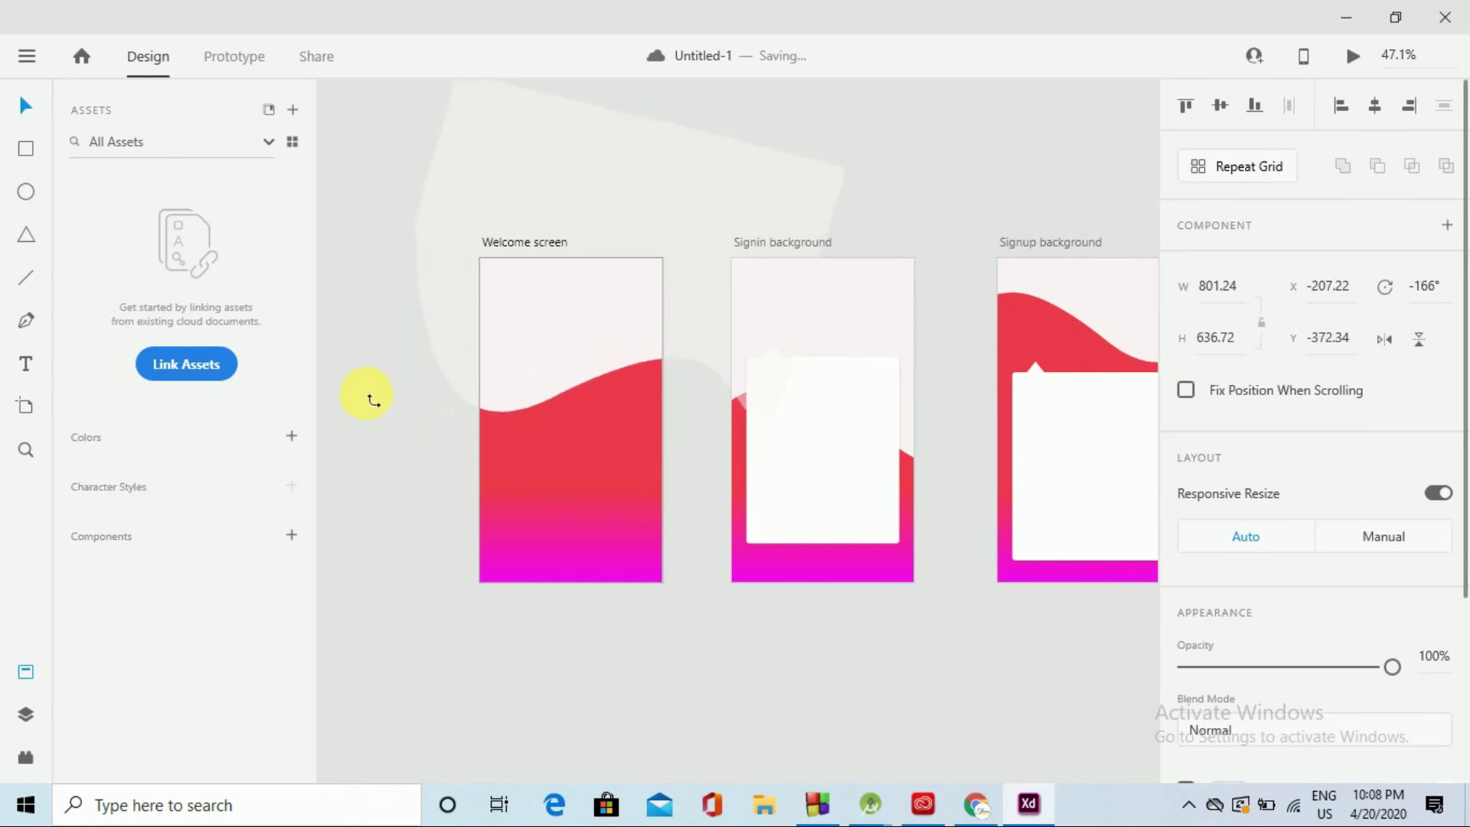
left_click(786, 655)
left_click(800, 329)
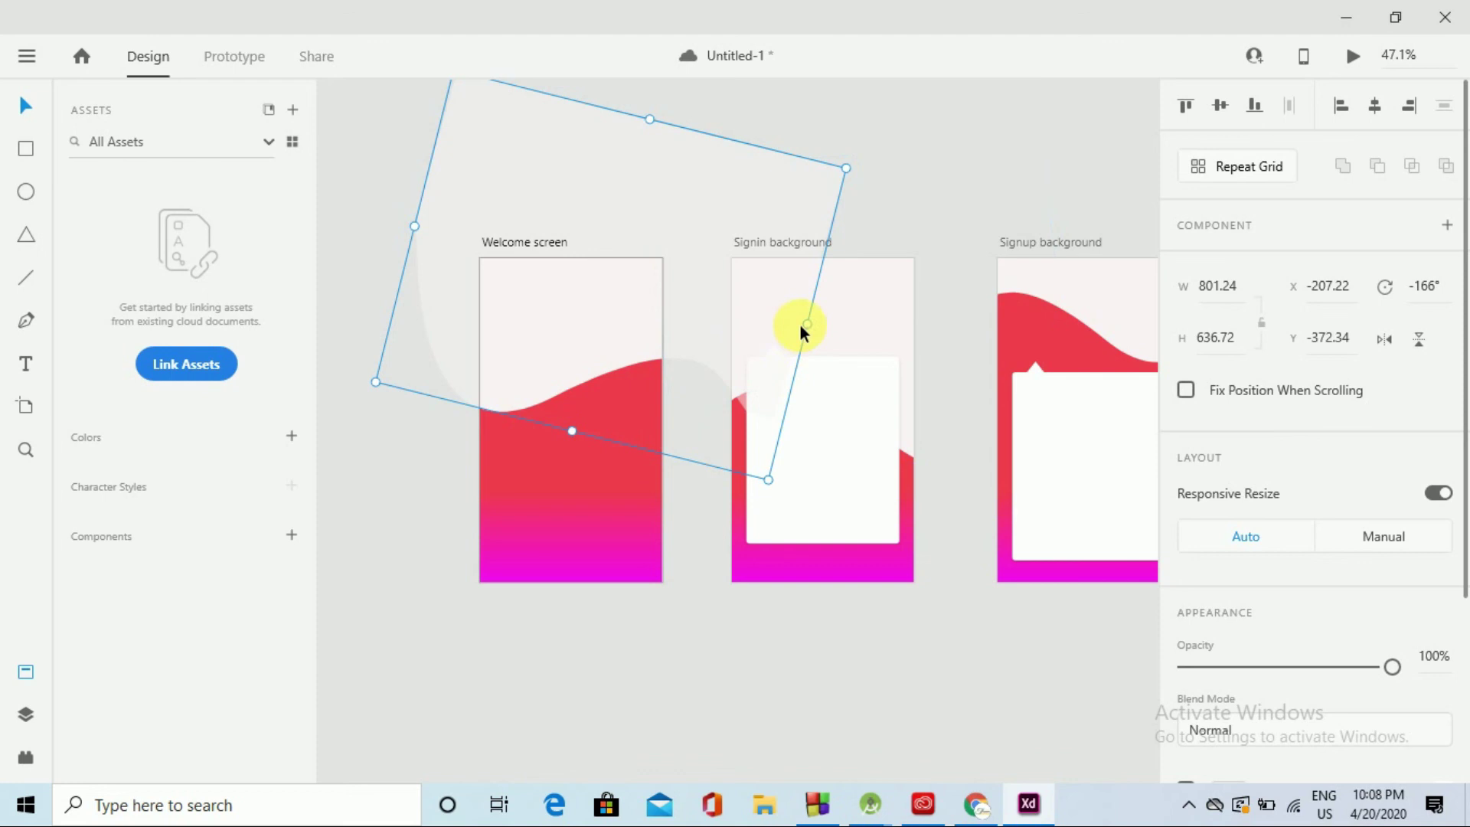
left_click_drag(377, 386, 372, 382)
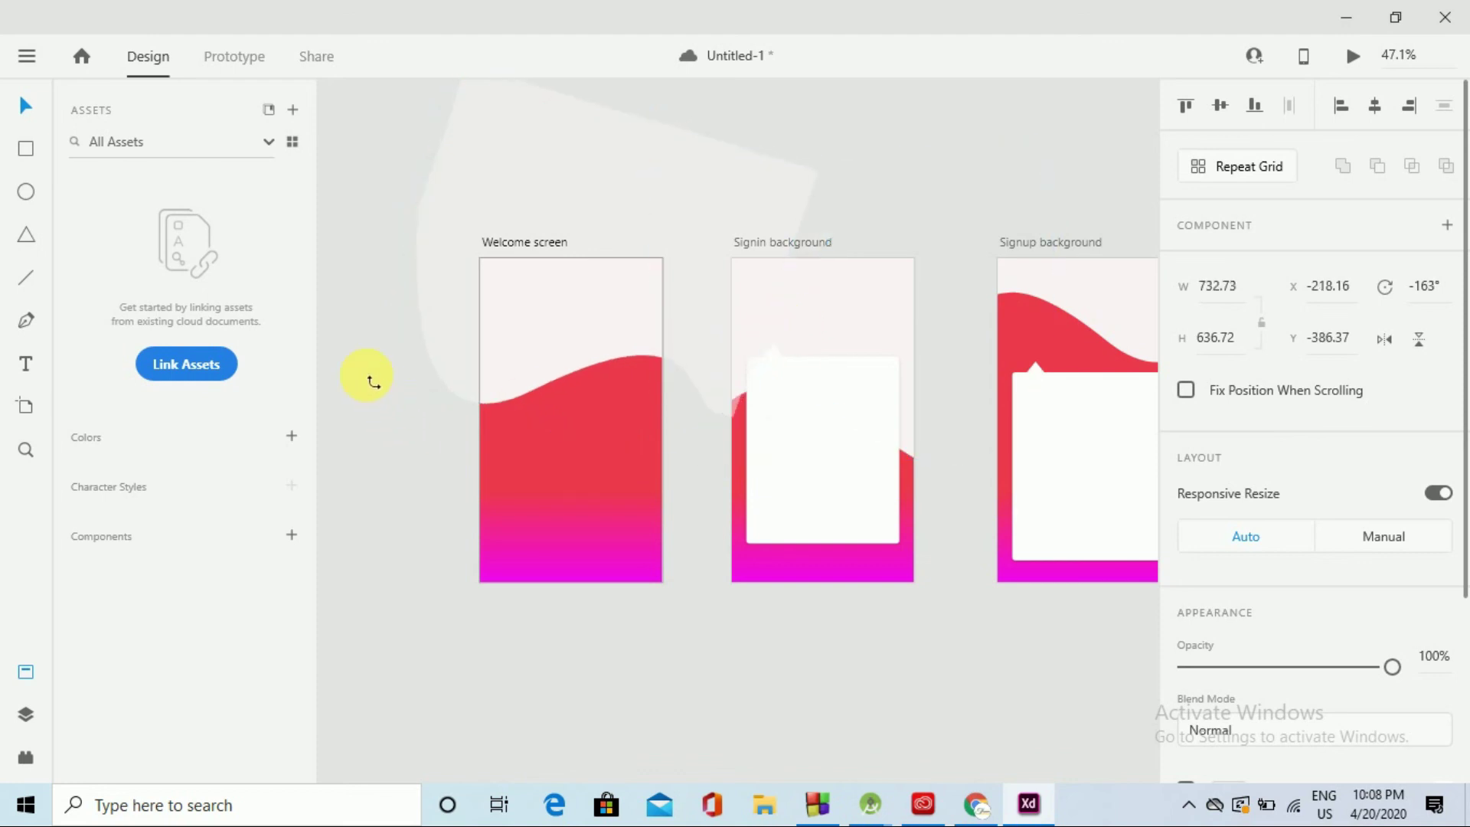
left_click(779, 669)
Readjust the tilt of the Welcome screen's wave and shift it slightly to the right
left_click(633, 372)
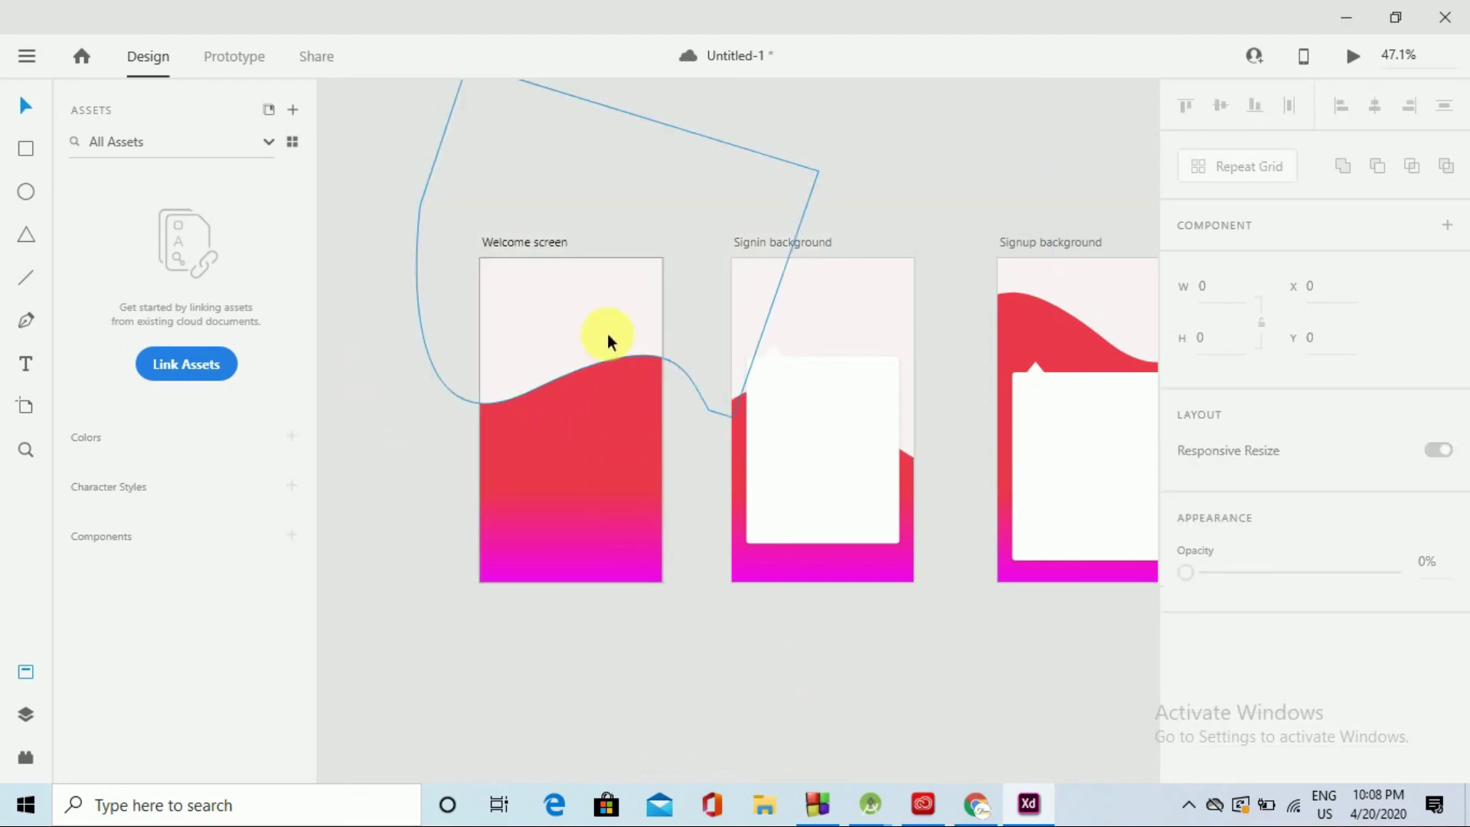
left_click(607, 340)
left_click_drag(356, 372, 369, 386)
left_click_drag(608, 335, 617, 334)
left_click(796, 650)
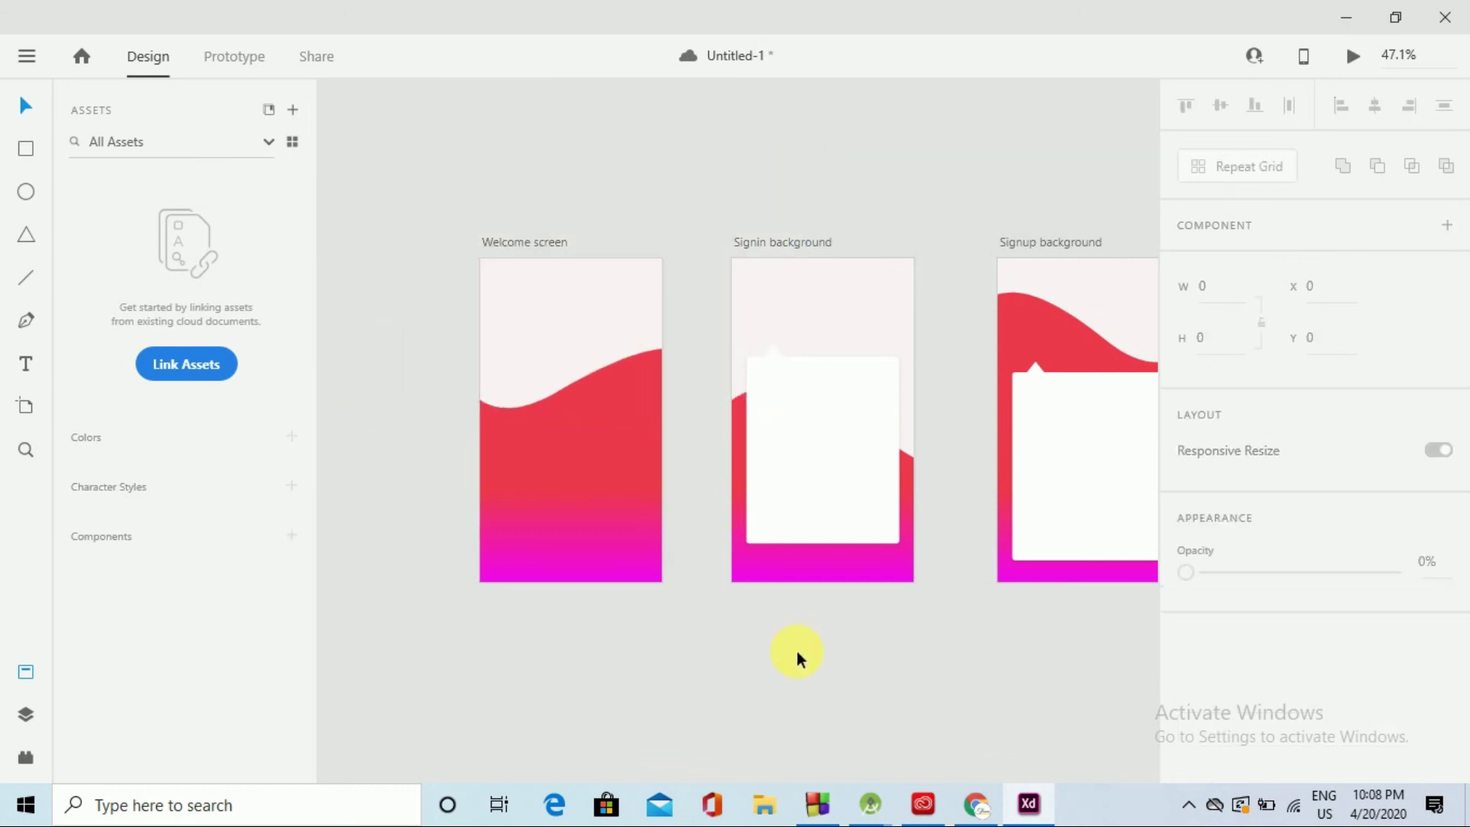
Rotate the Signin background's wave to -10° and move it to about X -244, Y -297
scroll(1019, 677, "right", 3)
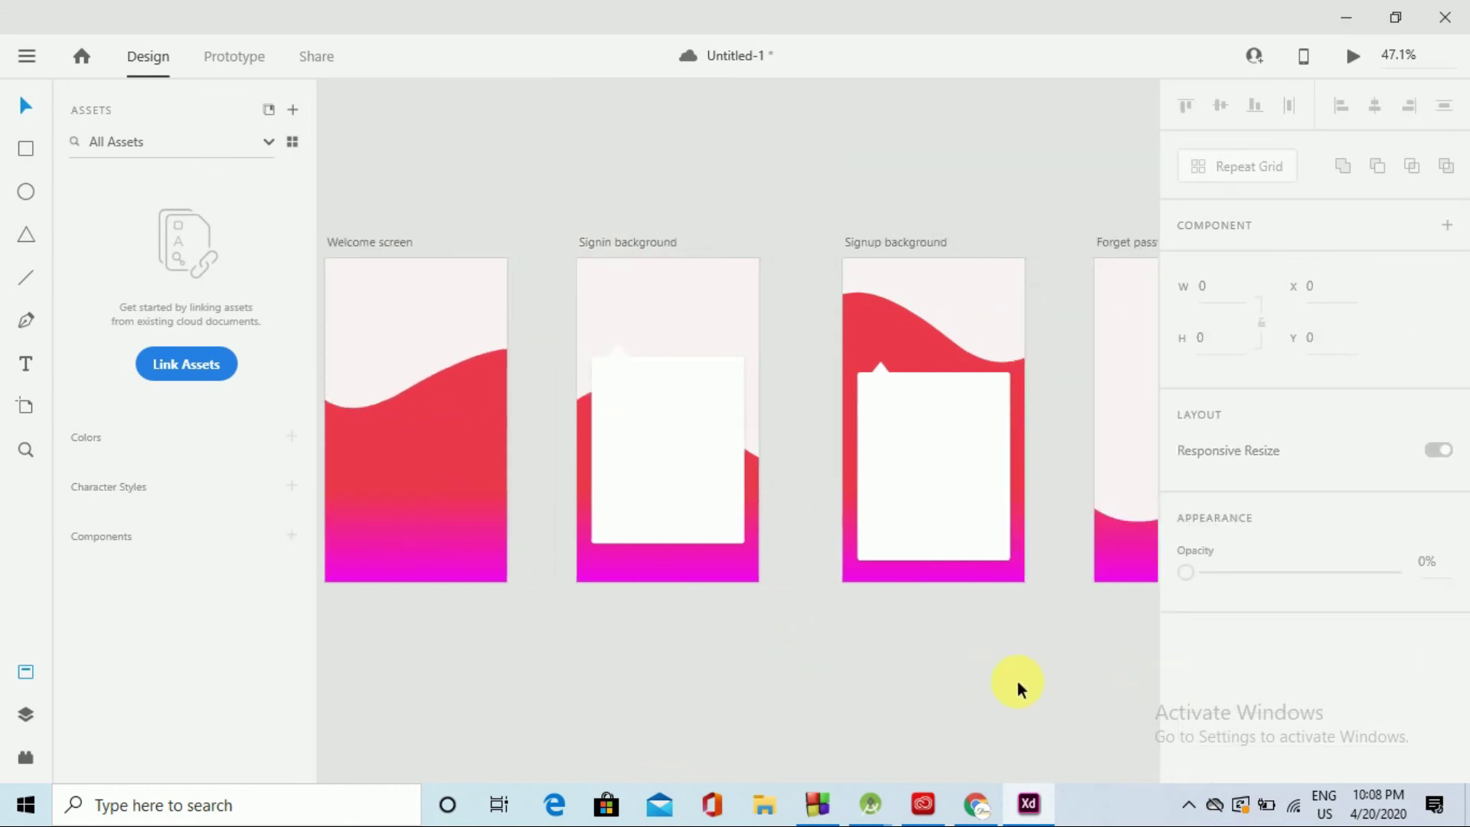
left_click(755, 459)
left_click_drag(508, 499, 529, 523)
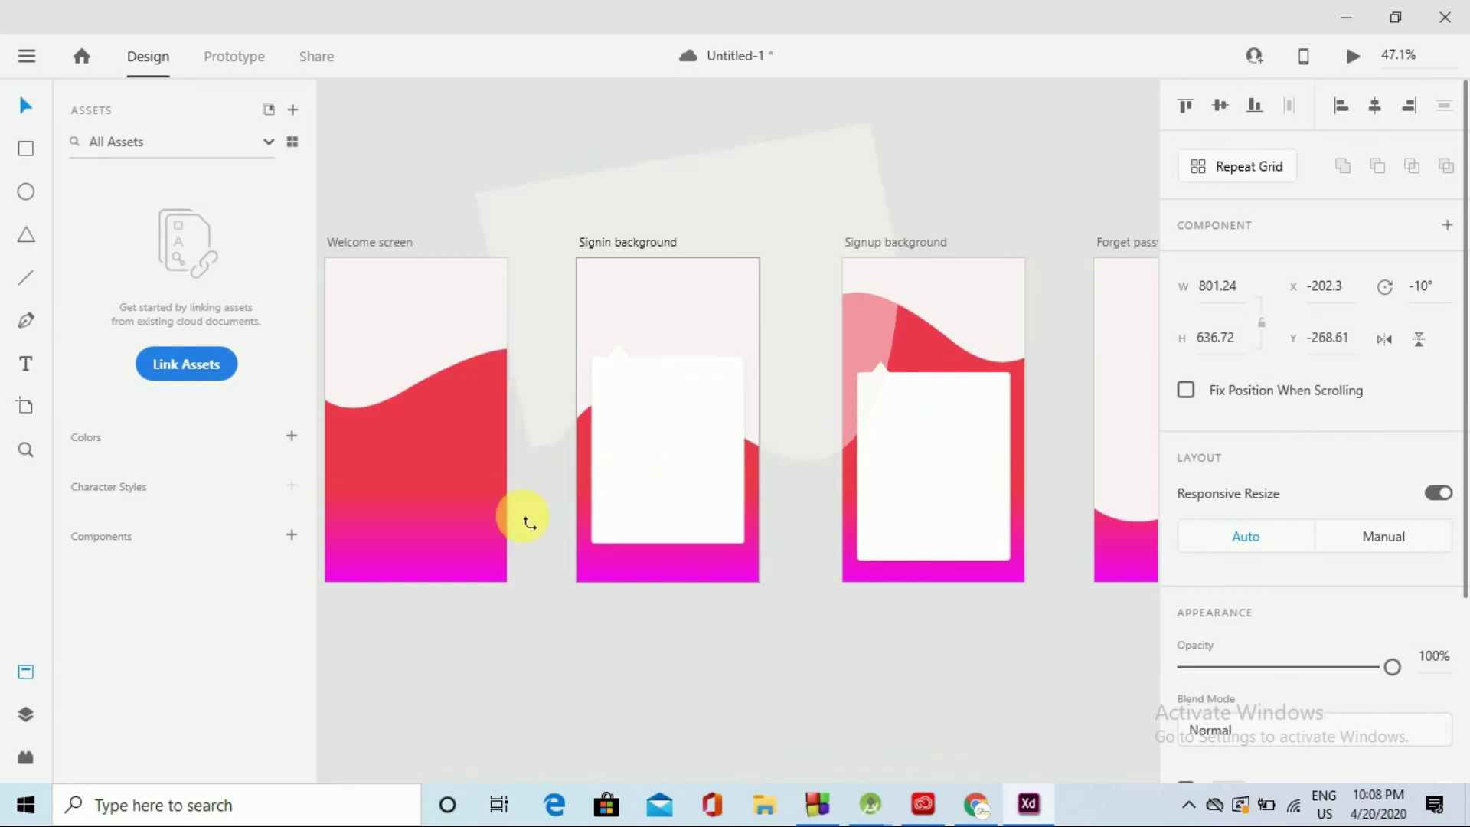
left_click_drag(718, 315, 698, 302)
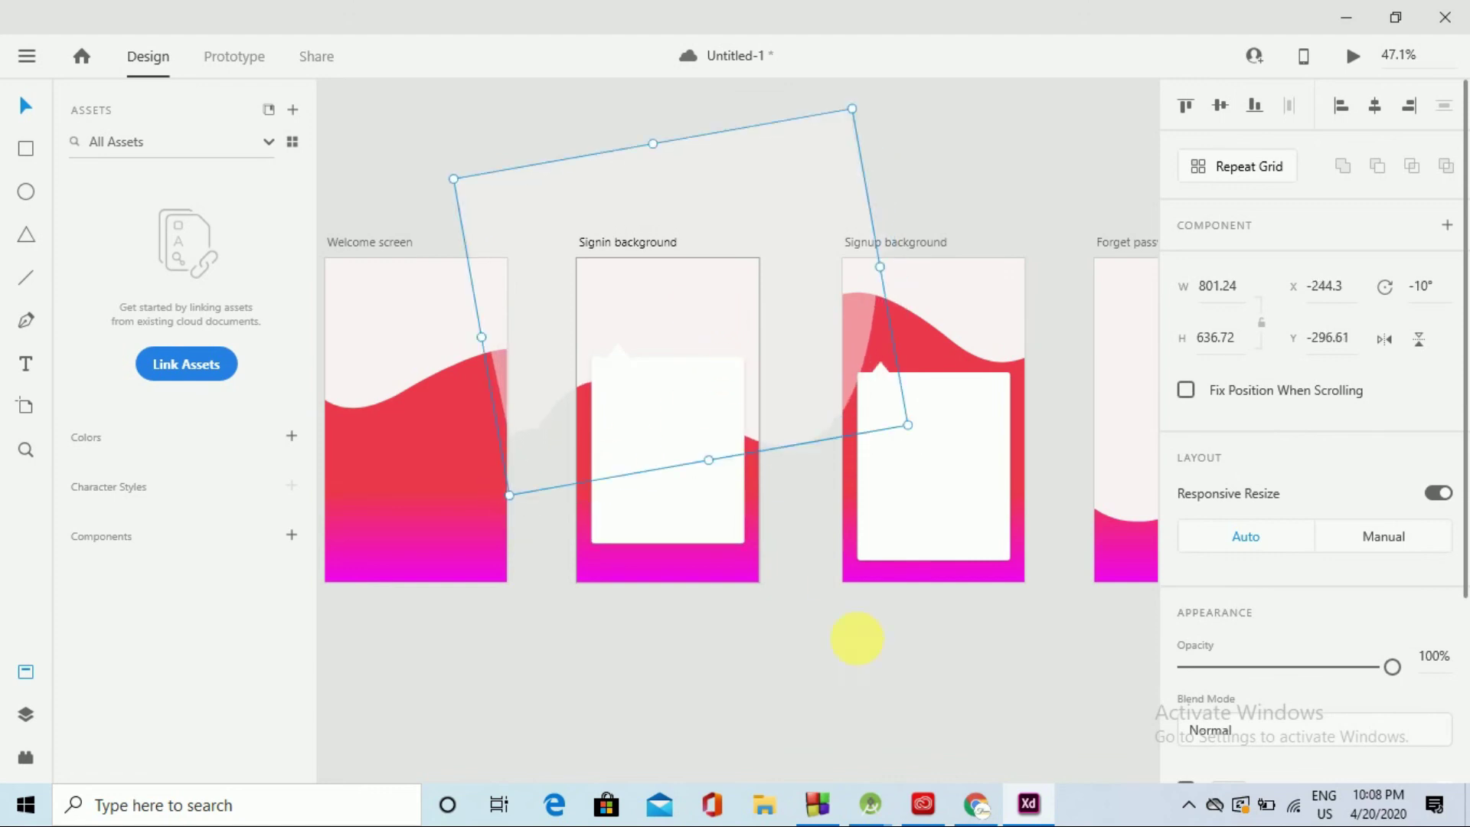
left_click(856, 638)
scroll(1133, 655, "right", 6)
scroll(275, 673, "left", 5)
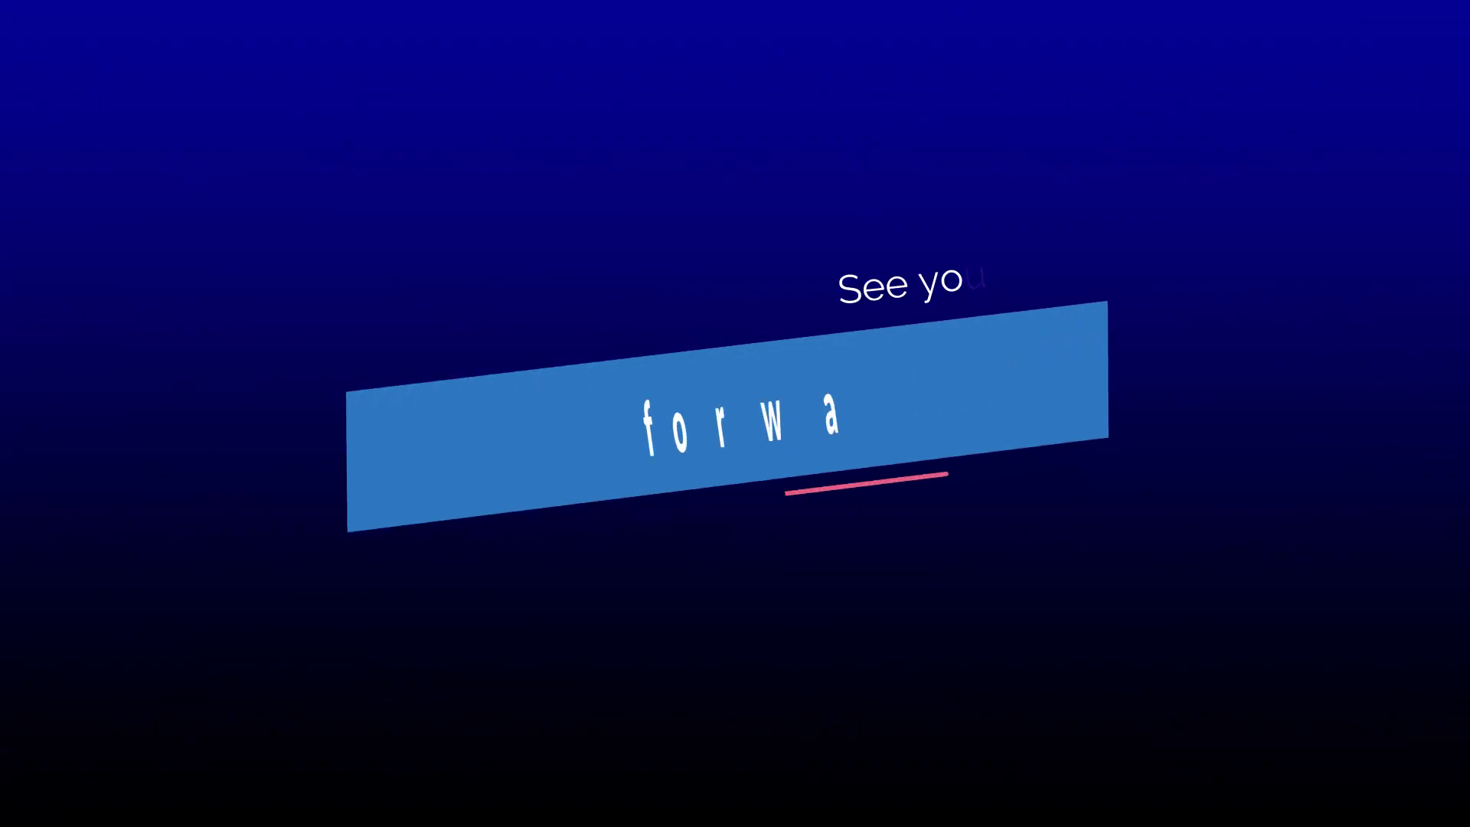